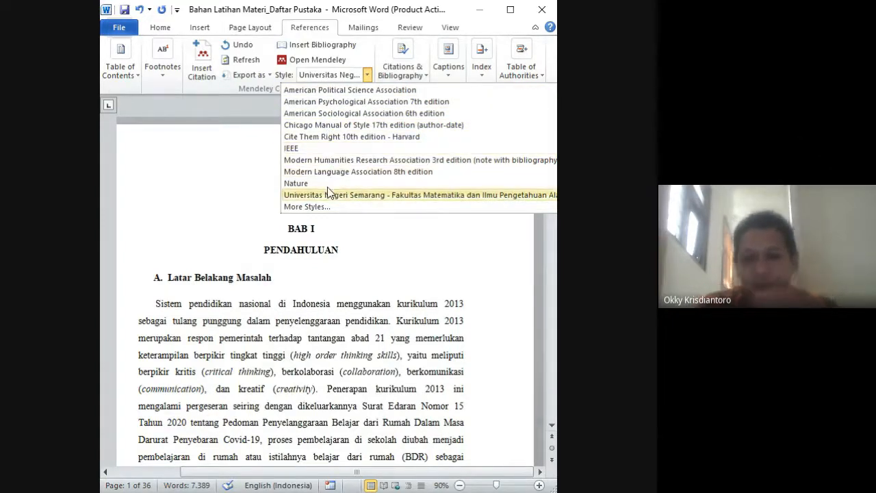
# Insert a 2017 Mendeley citation right after "(creativity)" in the first paragraph of Latar Belakang Masalah.
pyautogui.click(366, 75)
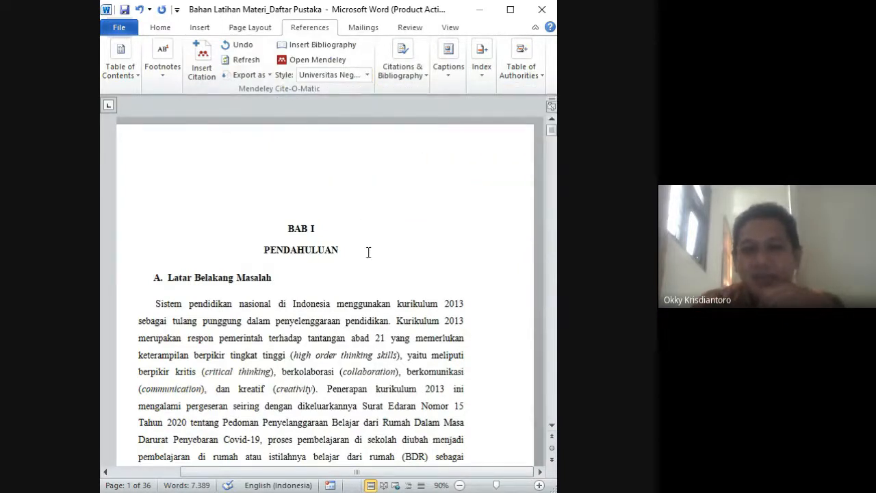
pyautogui.scroll(-1, 323, 298)
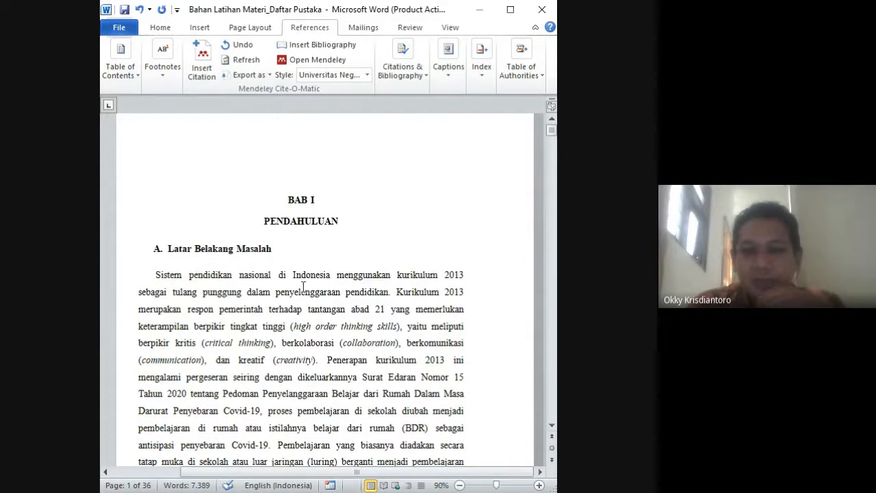
pyautogui.scroll(-1, 338, 356)
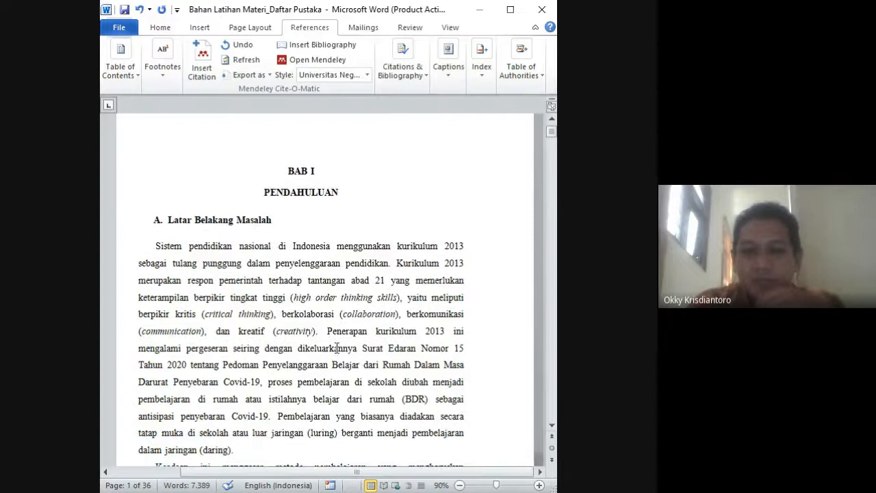
pyautogui.click(317, 332)
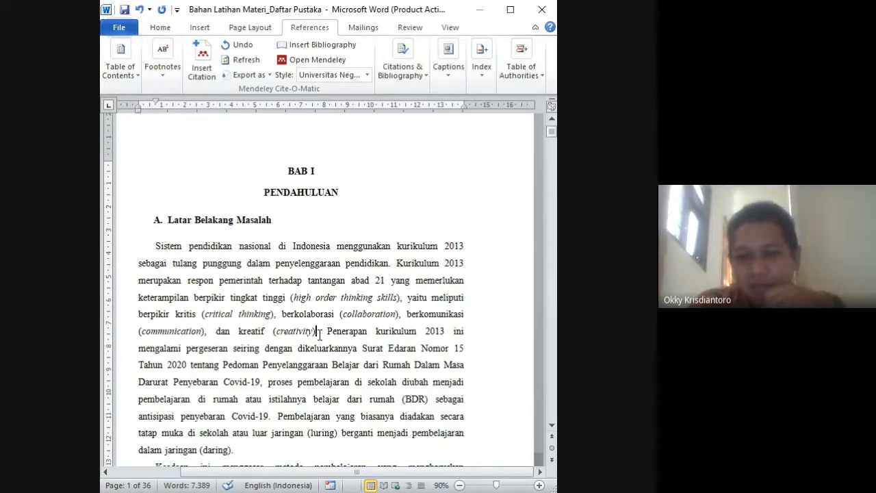
pyautogui.click(206, 67)
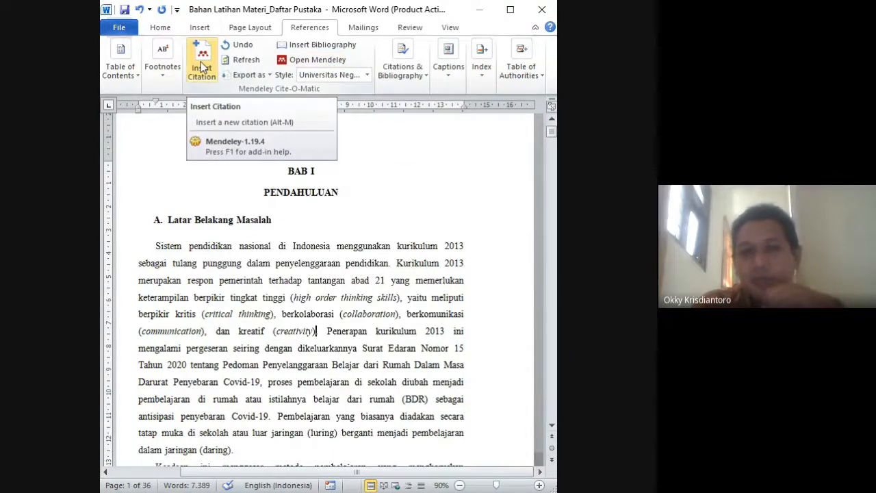
pyautogui.click(201, 66)
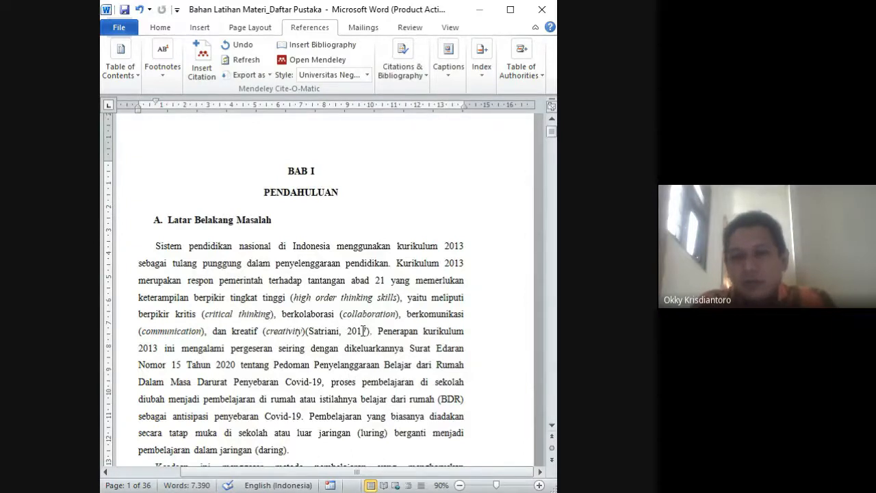
pyautogui.click(363, 333)
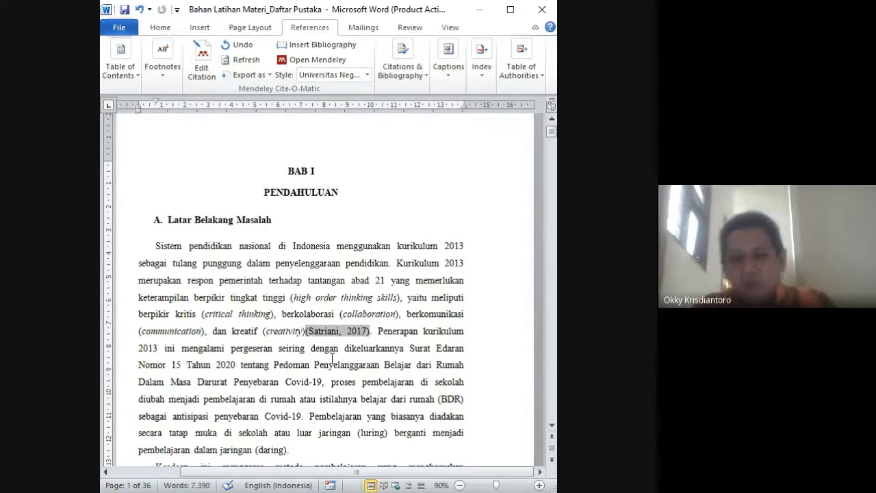
# Delete the 2020 citation following "Menurut Jethro, et al" in the second paragraph.
pyautogui.scroll(-3, 356, 373)
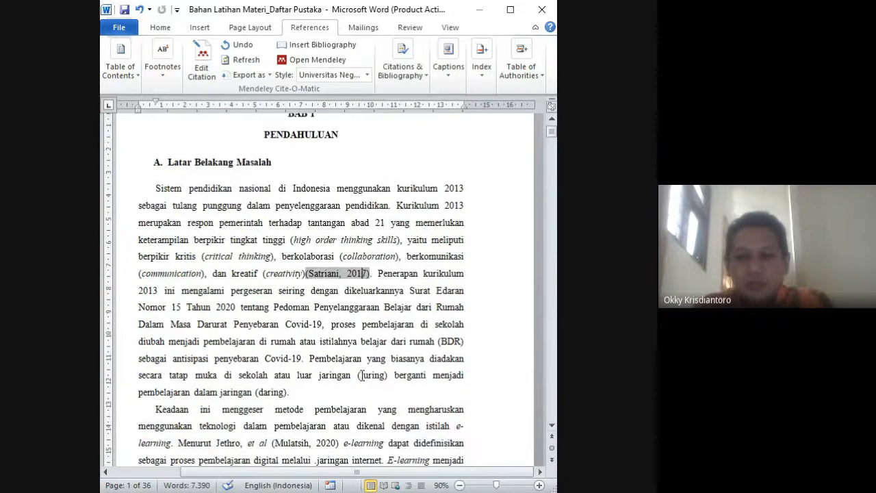
pyautogui.scroll(-4, 322, 397)
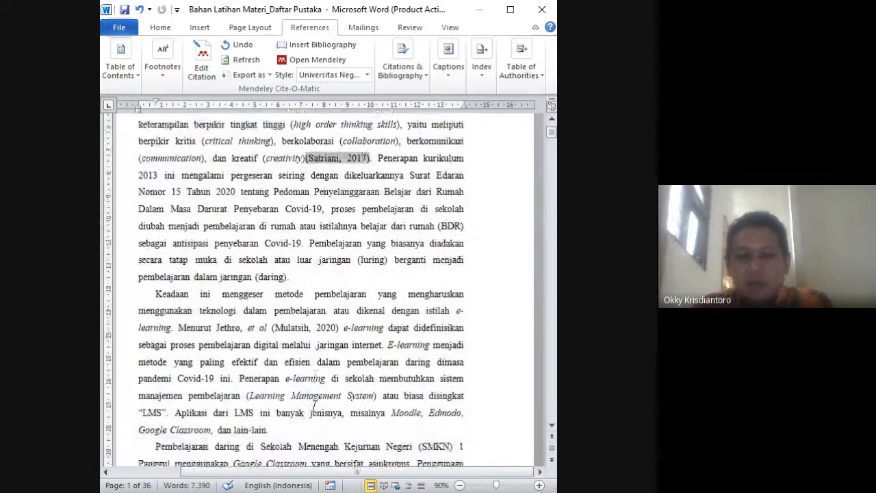
pyautogui.scroll(-1, 313, 408)
pyautogui.scroll(1, 312, 408)
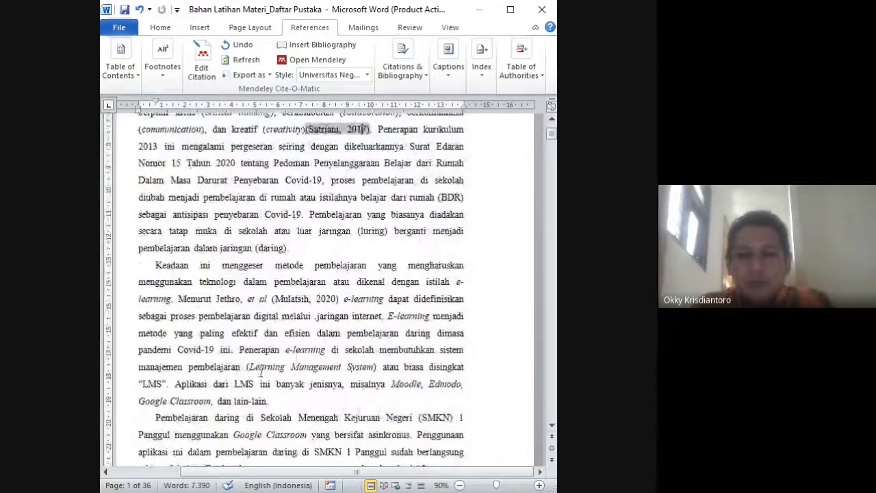
pyautogui.scroll(-3, 264, 315)
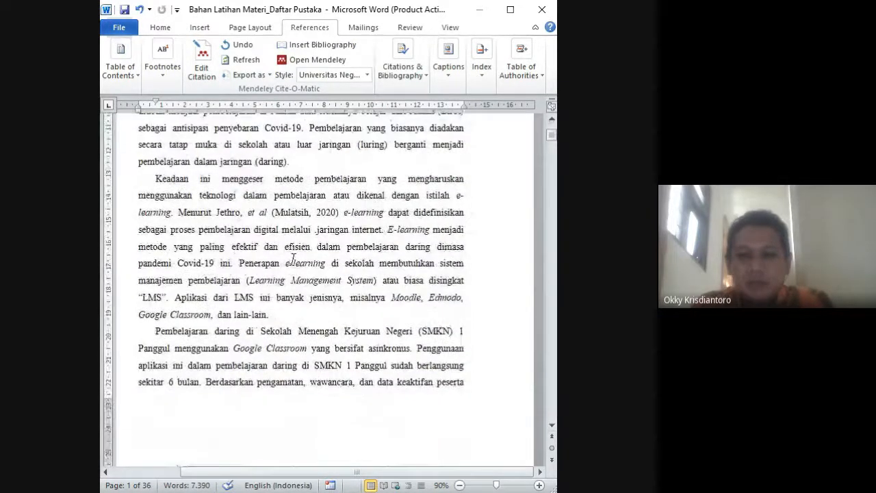
pyautogui.click(279, 216)
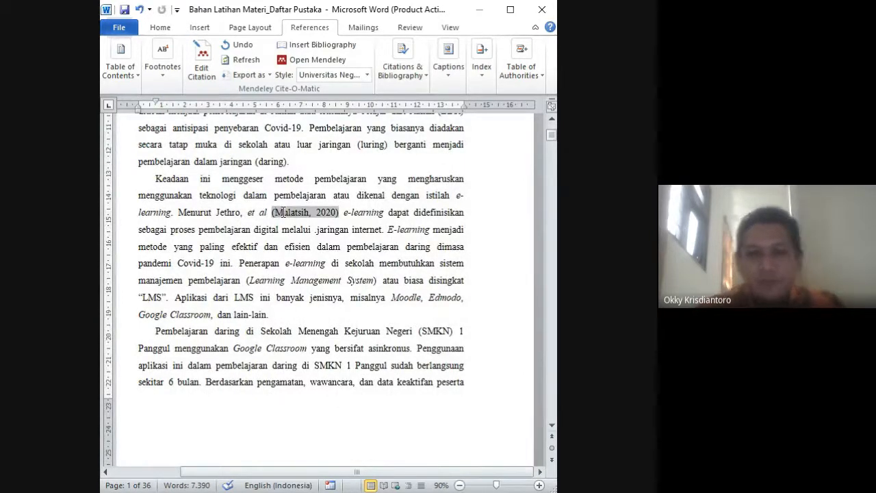
pyautogui.press('BackSpace')
pyautogui.hotkey('ctrl', 'z')
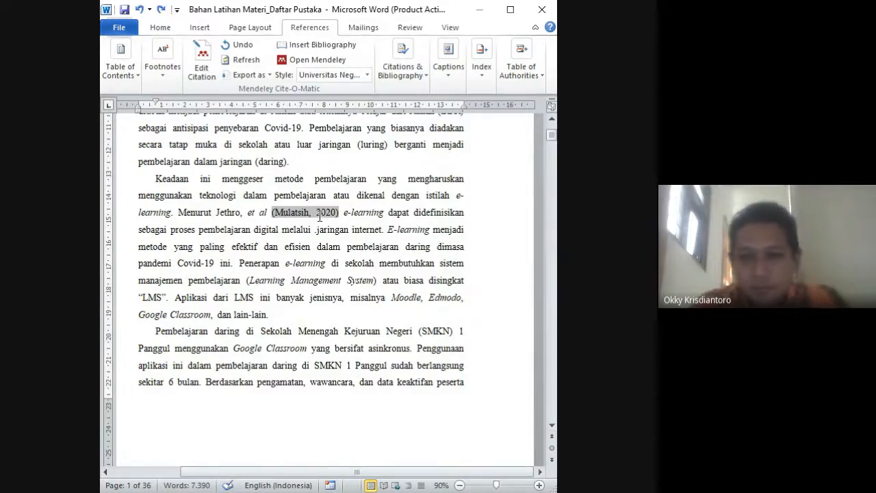
pyautogui.press('BackSpace')
pyautogui.press('BackSpace')
pyautogui.press('BackSpace')
pyautogui.press('BackSpace')
pyautogui.press('BackSpace')
pyautogui.press('BackSpace')
pyautogui.press('BackSpace')
pyautogui.press('BackSpace')
pyautogui.press('BackSpace')
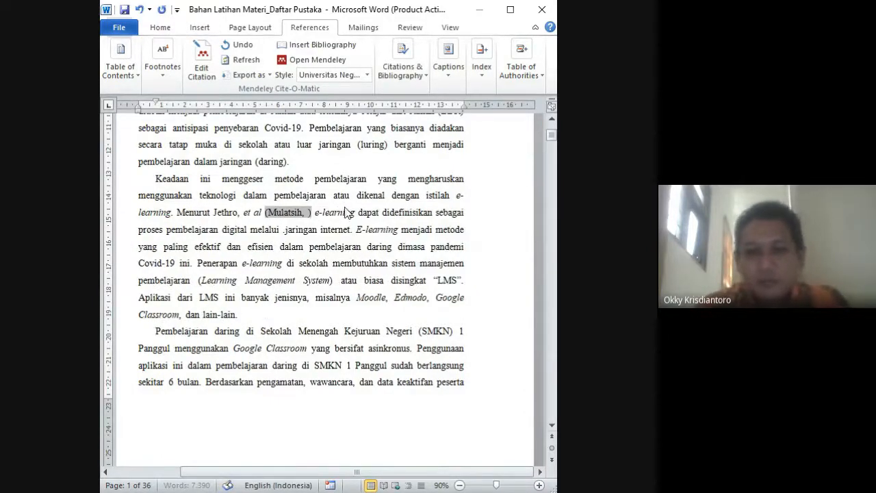
pyautogui.press('BackSpace')
pyautogui.press('BackSpace')
pyautogui.press('BackSpace')
pyautogui.press('BackSpace')
pyautogui.press('BackSpace')
pyautogui.press('BackSpace')
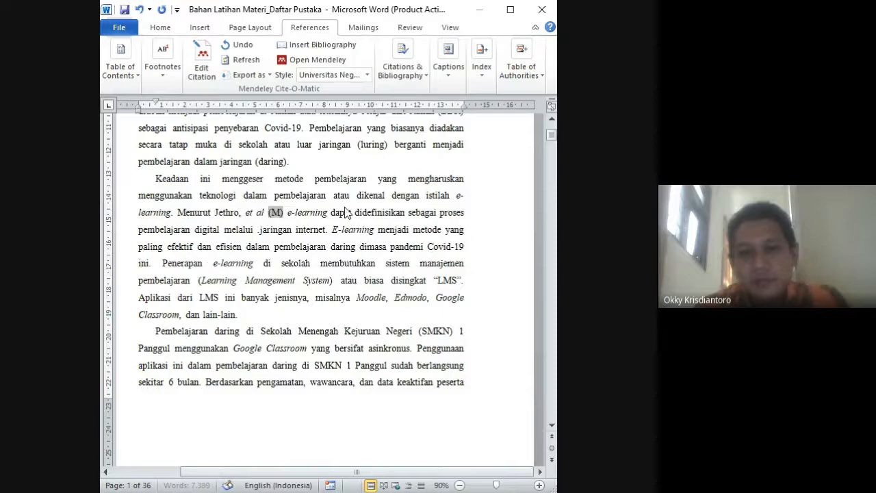
pyautogui.press('BackSpace')
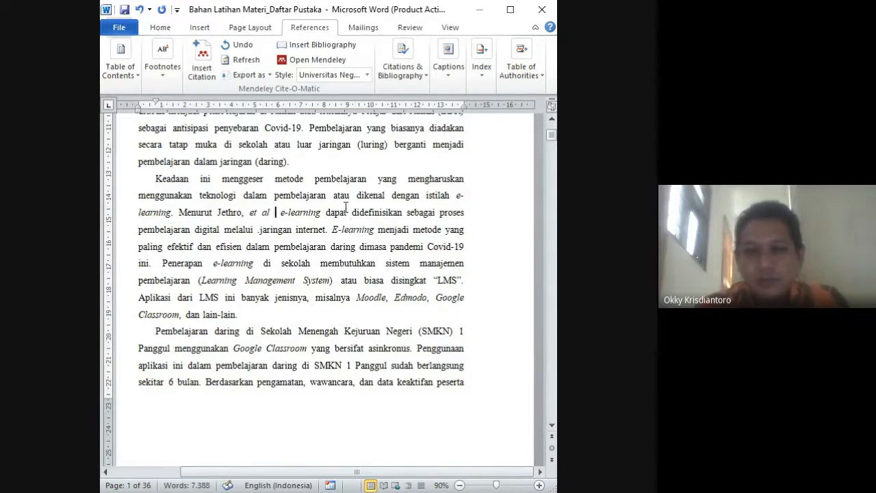
# Insert the 2020 Mendeley citation again after "Menurut Jethro, et al" in the second paragraph.
pyautogui.click(203, 74)
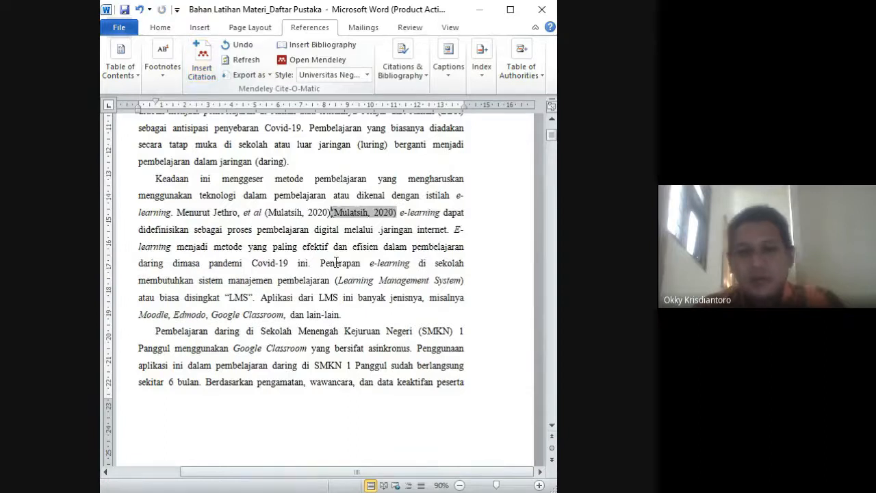
pyautogui.click(322, 214)
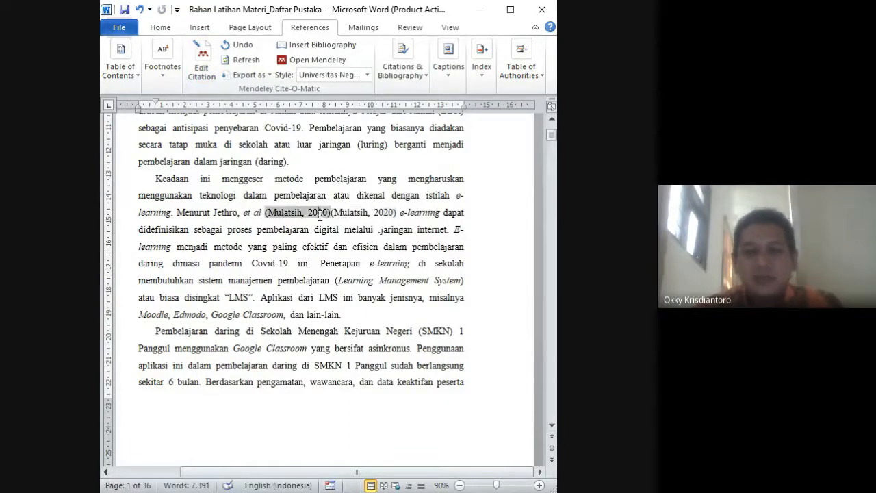
pyautogui.click(351, 214)
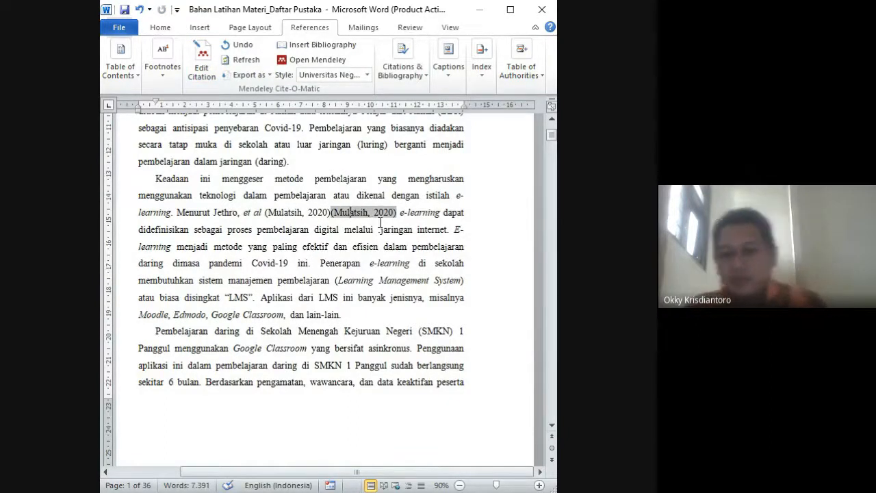
# Delete the doubled 2020 citations after "Menurut Jethro, et al" and undo to restore a single one.
pyautogui.press('BackSpace')
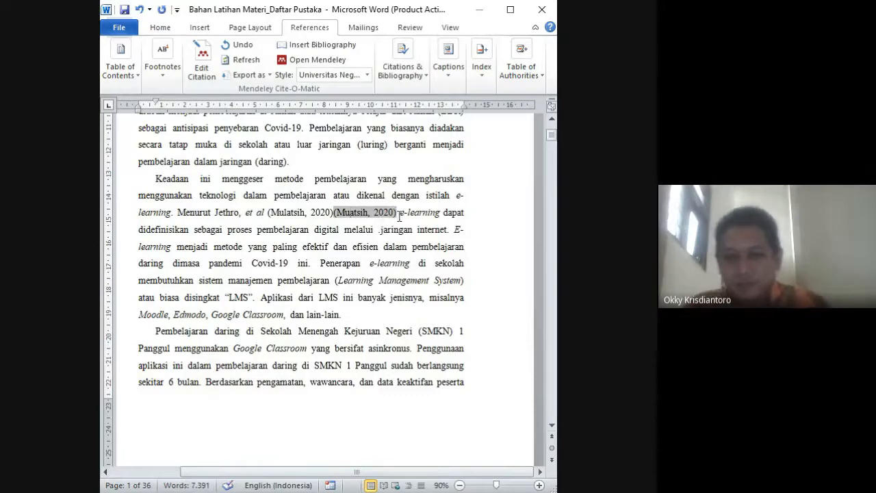
pyautogui.click(400, 215)
pyautogui.press('BackSpace')
pyautogui.press('BackSpace')
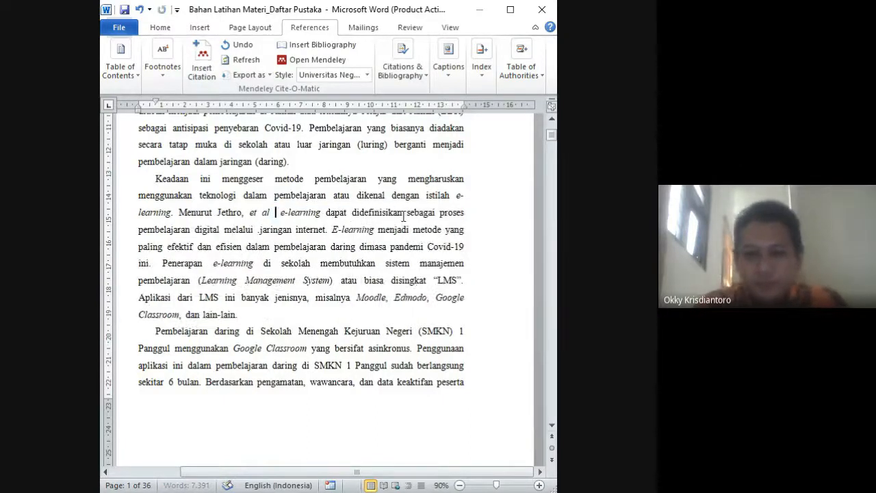
pyautogui.press('BackSpace')
pyautogui.click(388, 214)
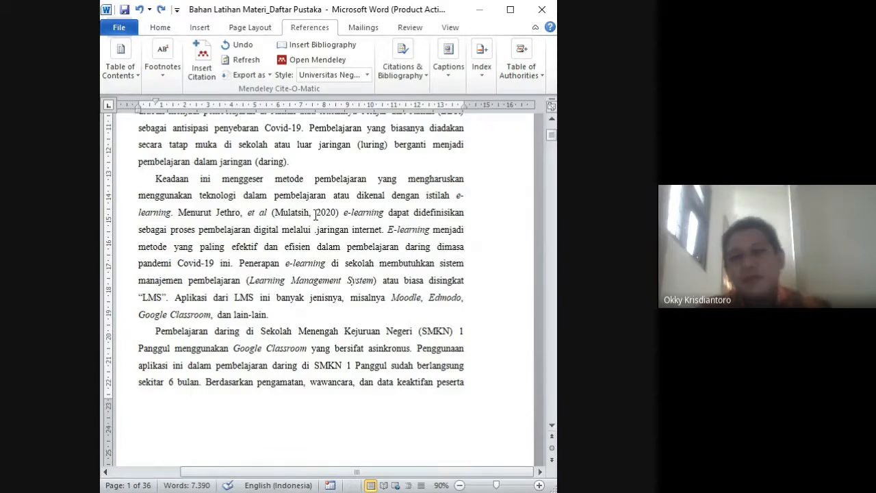
# Remove the author's name and comma from the citation after "Menurut Jethro, et al" so it reads "(2020)".
pyautogui.click(317, 214)
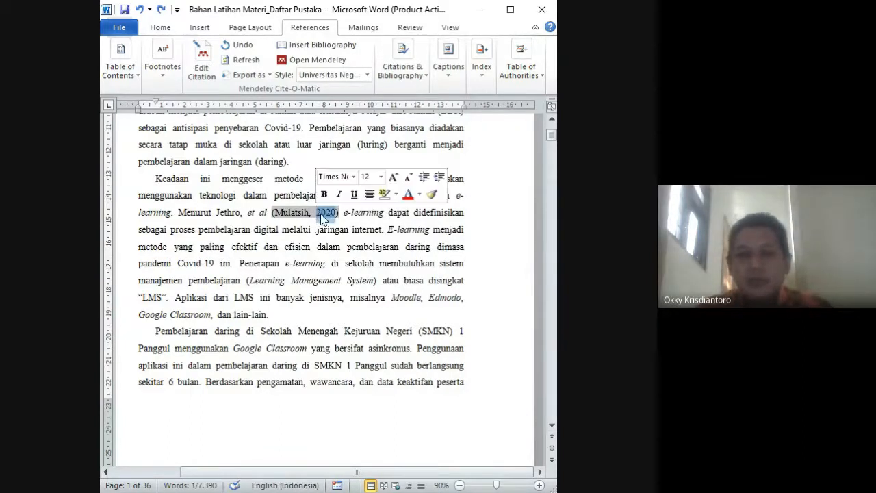
pyautogui.press('BackSpace')
pyautogui.press('BackSpace')
pyautogui.press('BackSpace')
pyautogui.press('BackSpace')
pyautogui.press('BackSpace')
pyautogui.press('BackSpace')
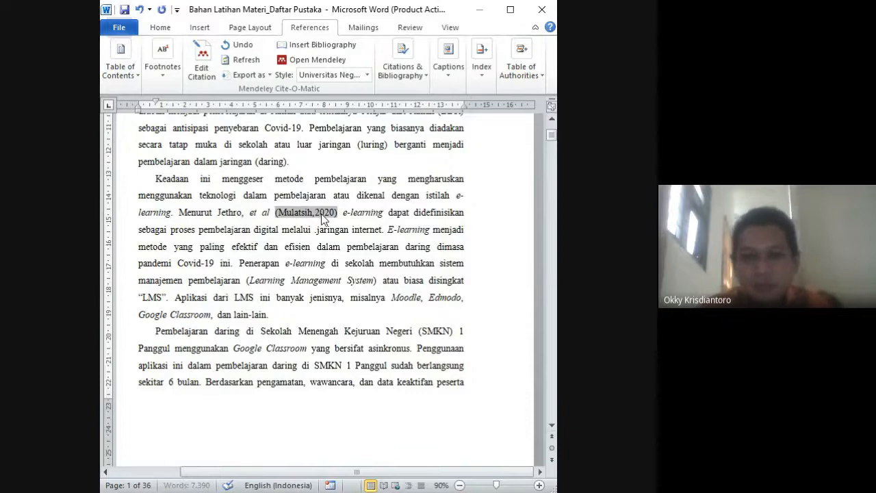
pyautogui.press('BackSpace')
pyautogui.press('BackSpace')
pyautogui.press('BackSpace')
pyautogui.press('BackSpace')
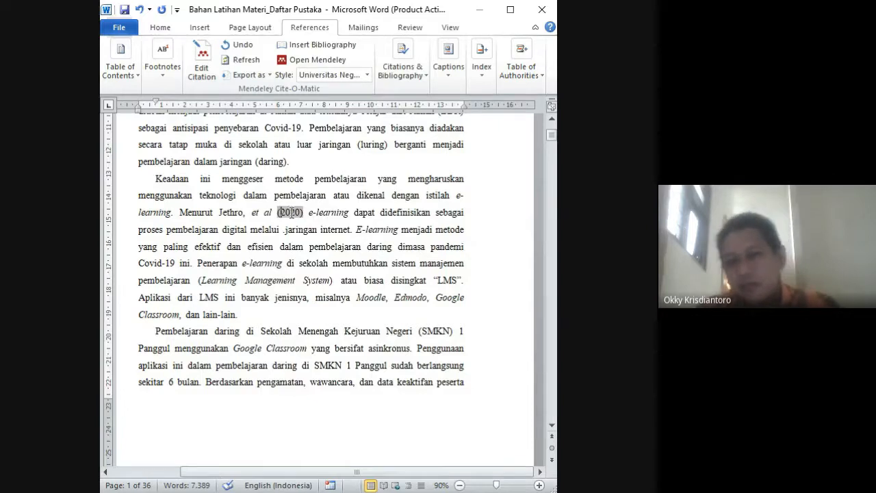
pyautogui.click(443, 217)
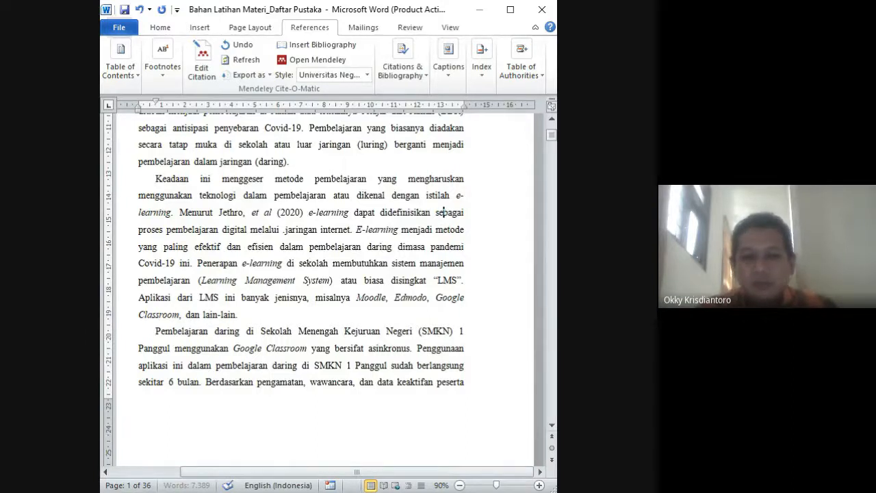
pyautogui.click(288, 213)
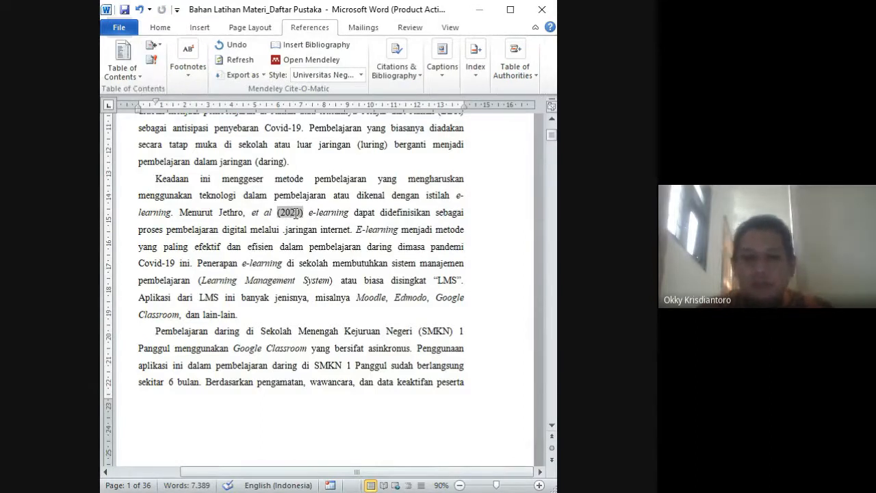
pyautogui.click(305, 216)
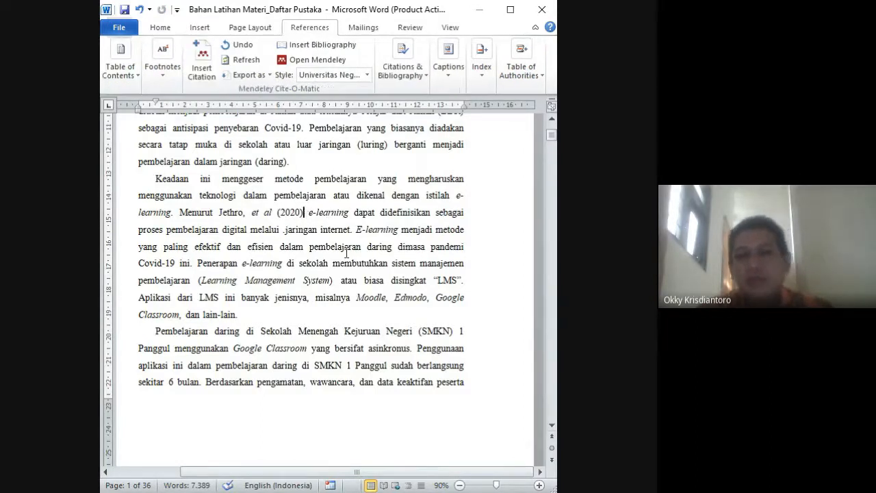
pyautogui.click(353, 296)
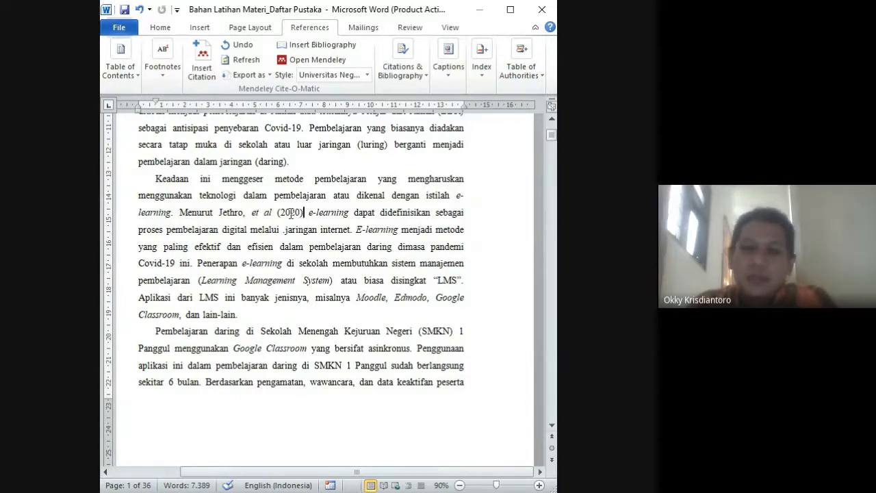
pyautogui.click(292, 212)
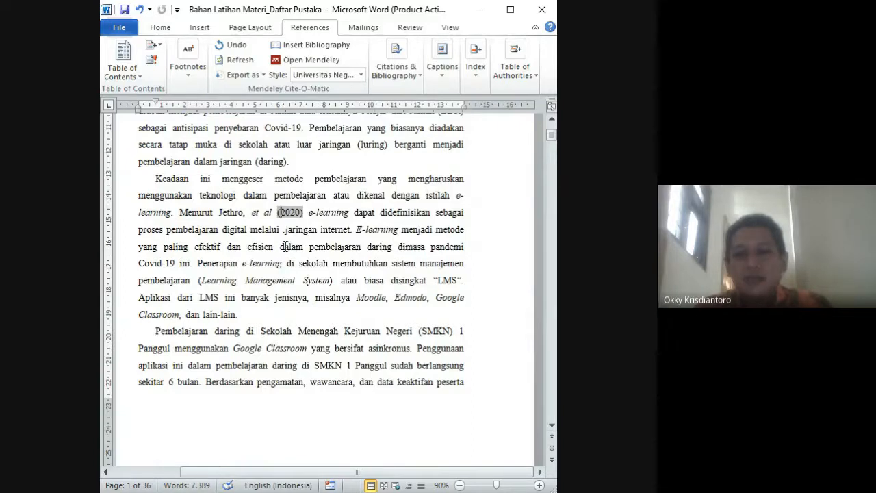
# Add a space and a 2017 Mendeley citation after "sekitar 6 bulan" in the third paragraph, before the full stop.
pyautogui.scroll(-1, 283, 246)
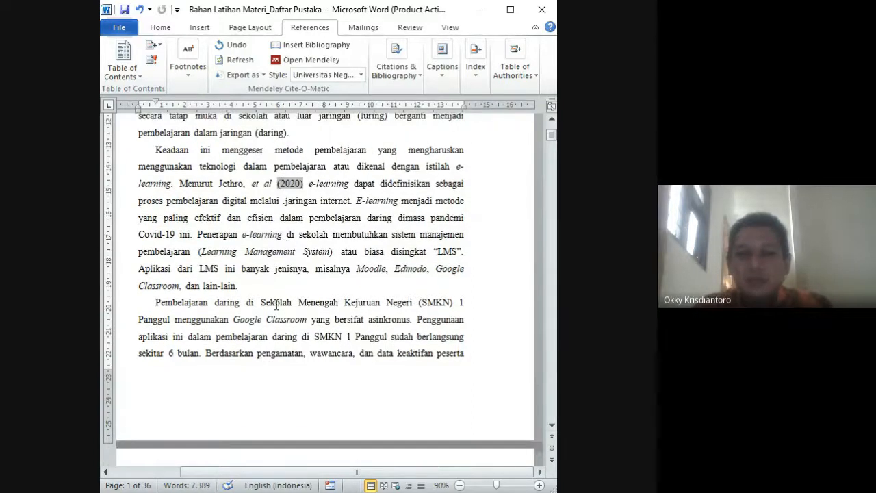
pyautogui.scroll(-1, 335, 346)
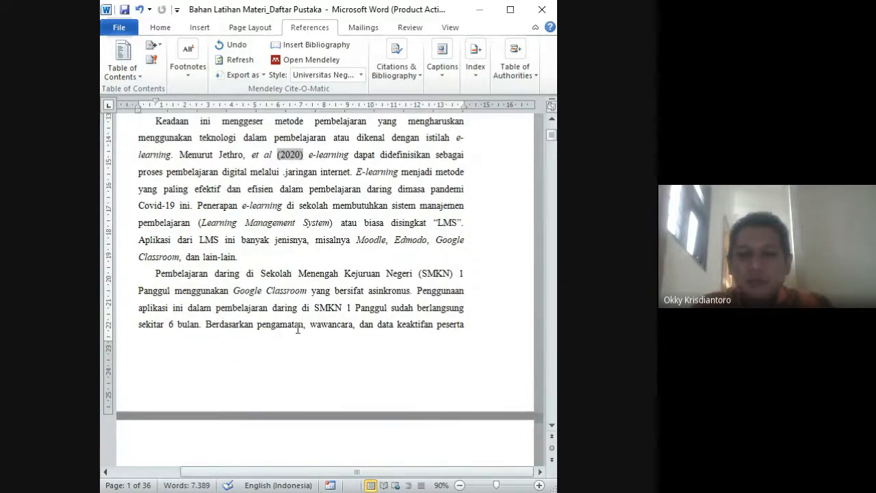
pyautogui.click(198, 329)
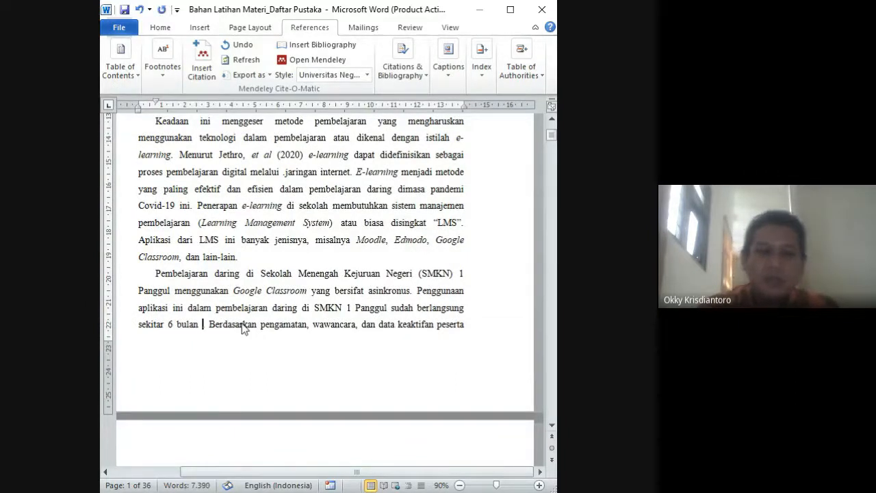
pyautogui.click(208, 72)
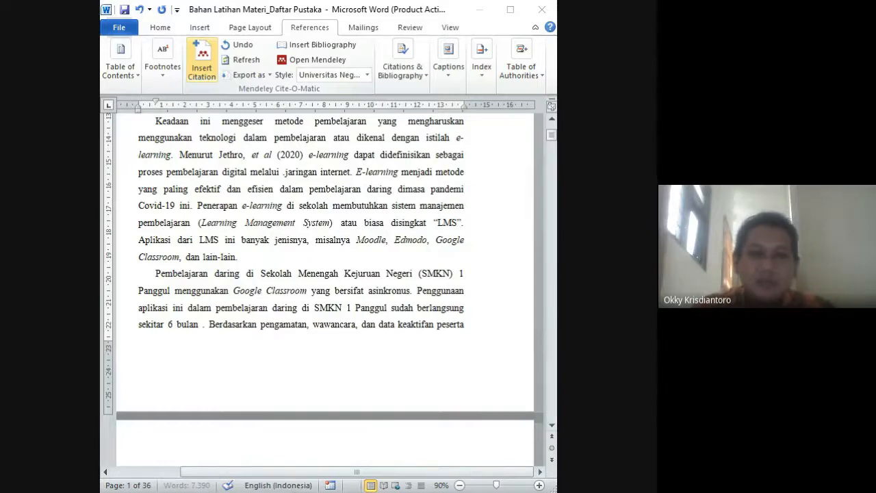
pyautogui.click(226, 265)
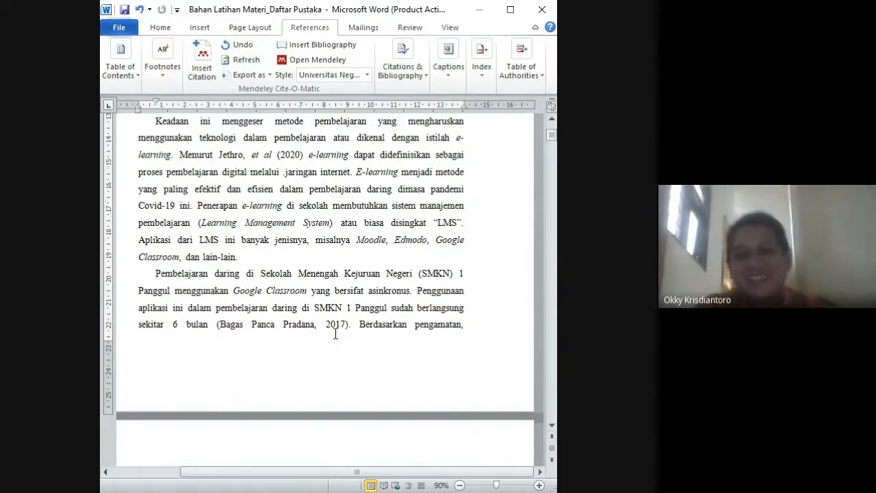
pyautogui.write('.')
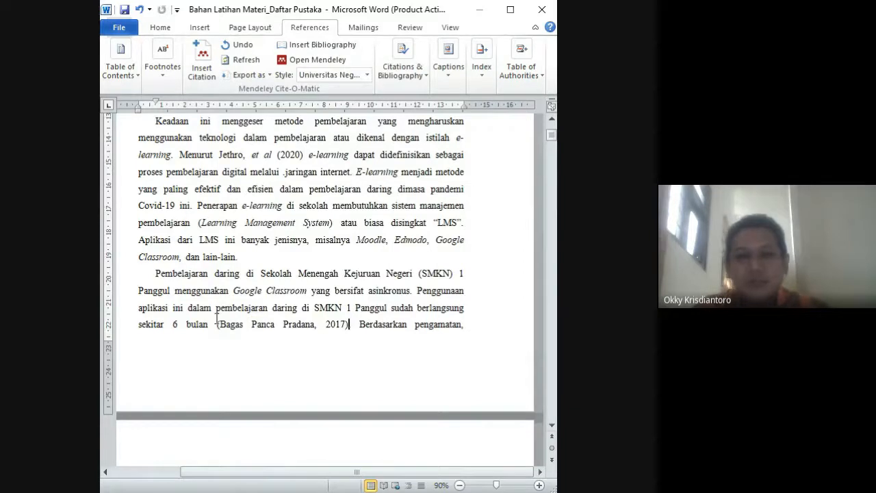
pyautogui.write('.')
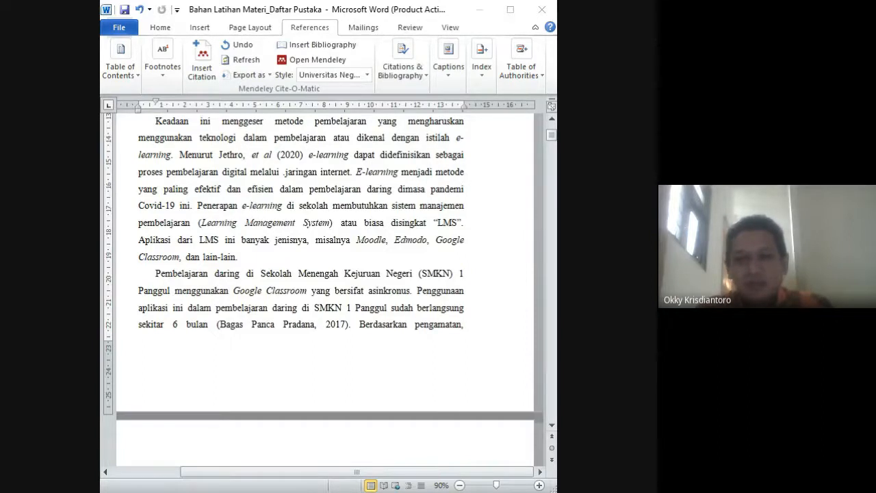
pyautogui.click(541, 6)
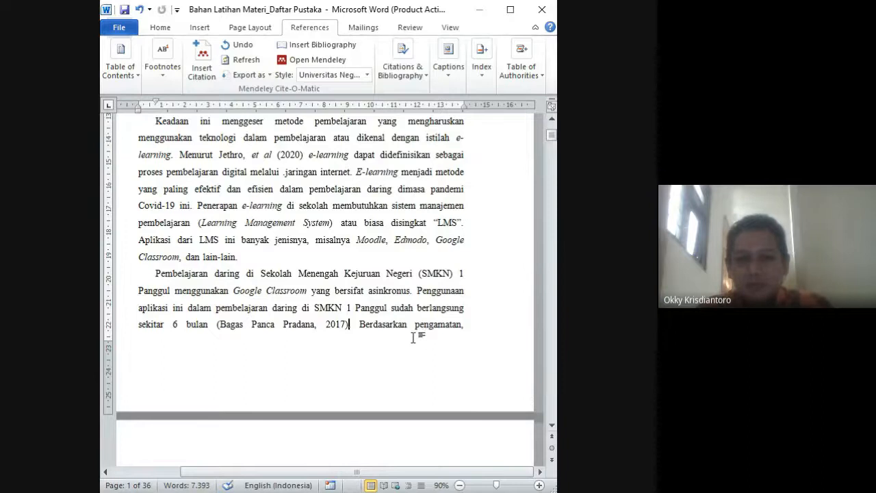
# Insert the Mendeley bibliography on a new line below the "DAFTAR PUSTAKA" heading on the last page.
pyautogui.scroll(-6, 415, 335)
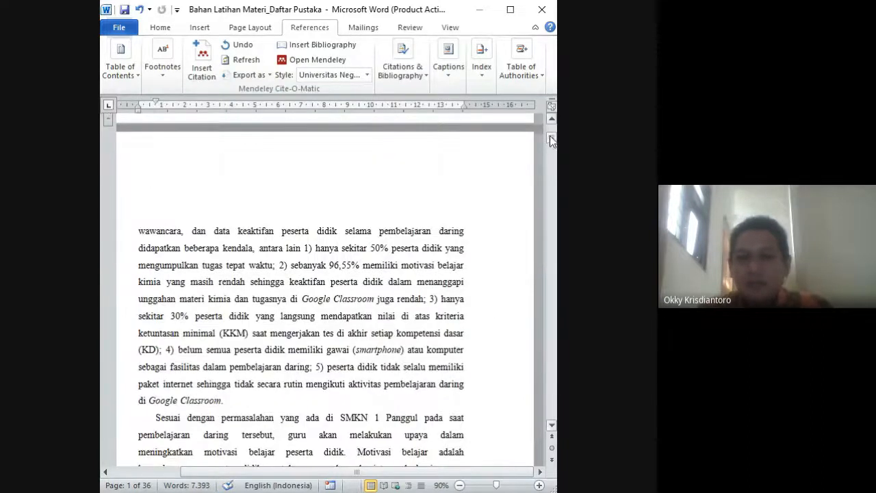
pyautogui.moveTo(551, 140); pyautogui.dragTo(554, 410)
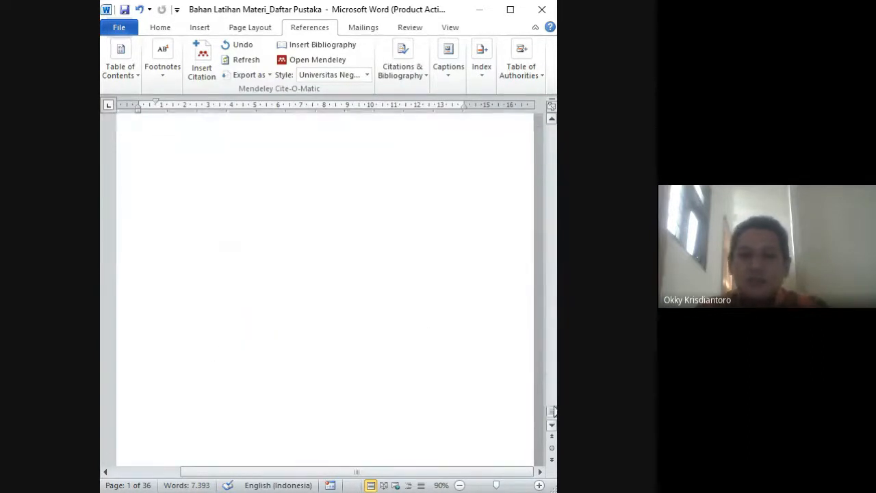
pyautogui.click(370, 234)
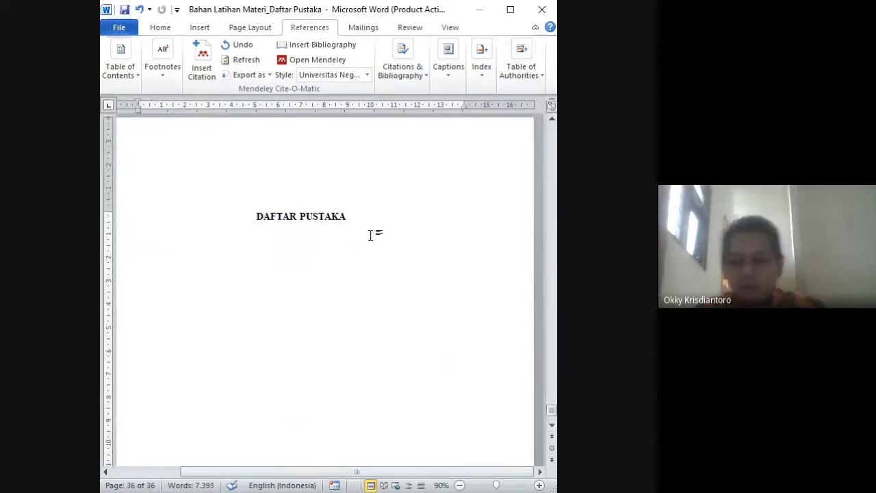
pyautogui.press('Return')
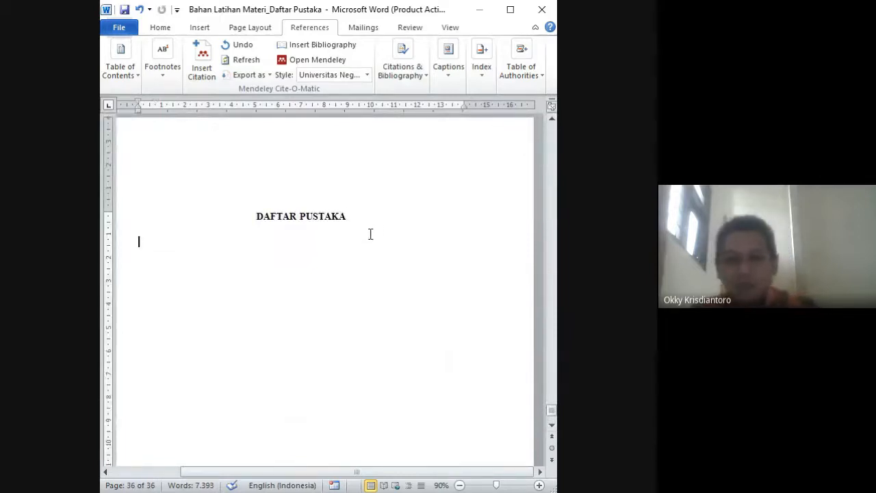
pyautogui.click(304, 42)
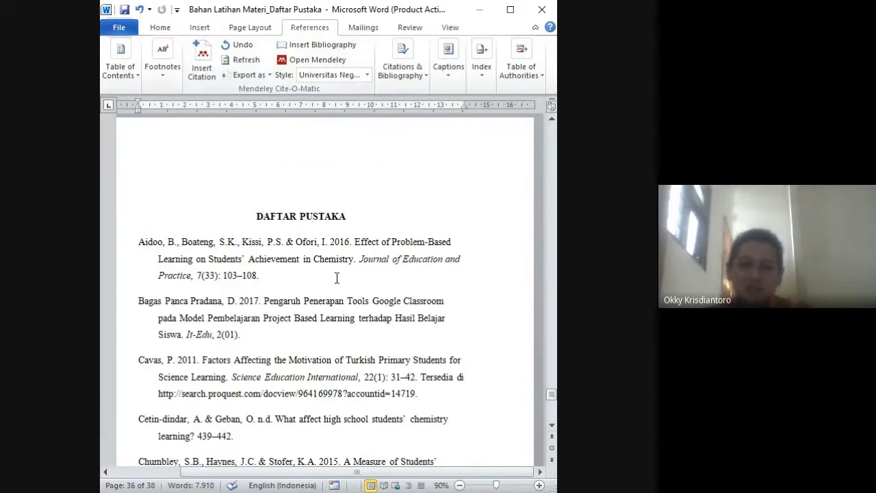
# Delete the volume, issue and page numbers after "Journal of Education and Practice," in the first bibliography entry.
pyautogui.scroll(-6, 356, 294)
pyautogui.scroll(-10, 338, 277)
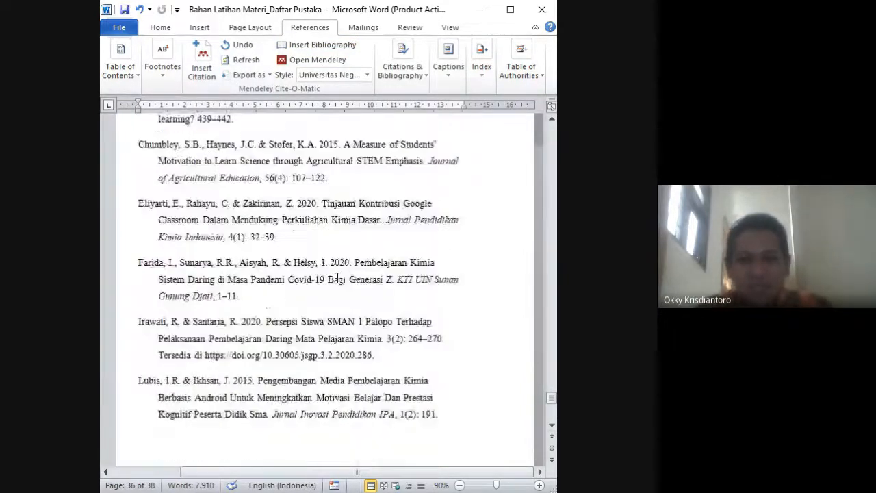
pyautogui.scroll(-10, 338, 278)
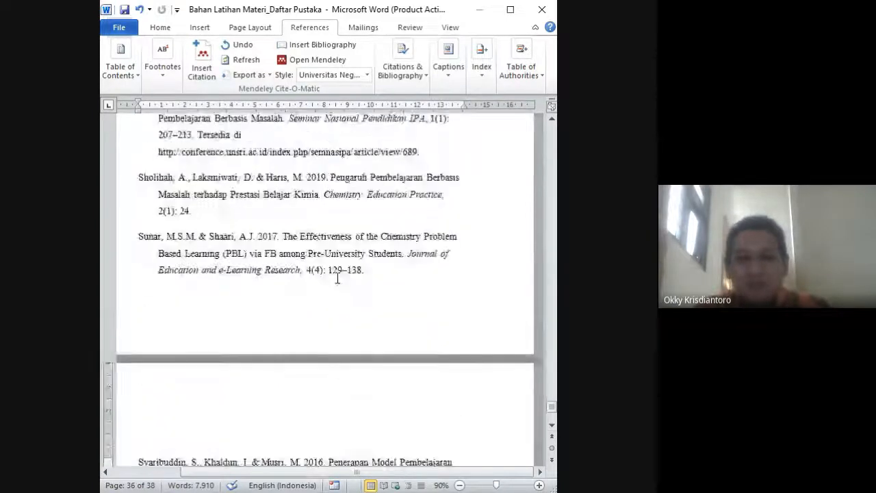
pyautogui.scroll(10, 337, 278)
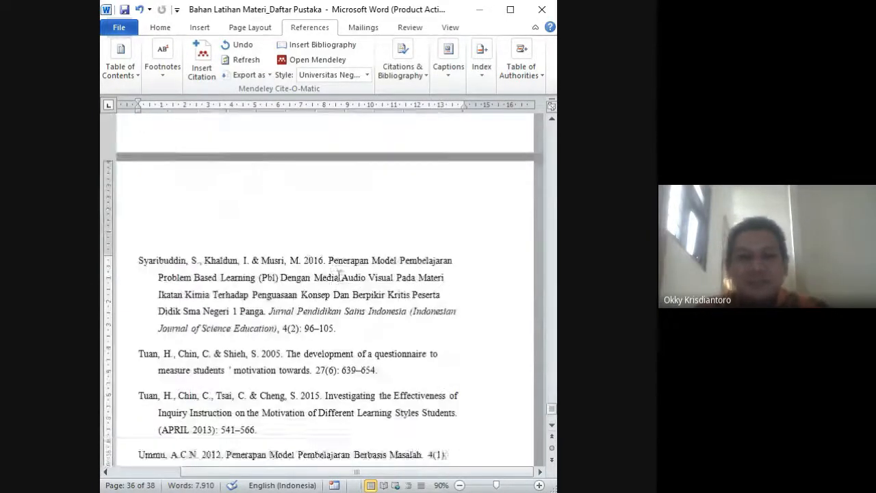
pyautogui.scroll(10, 337, 273)
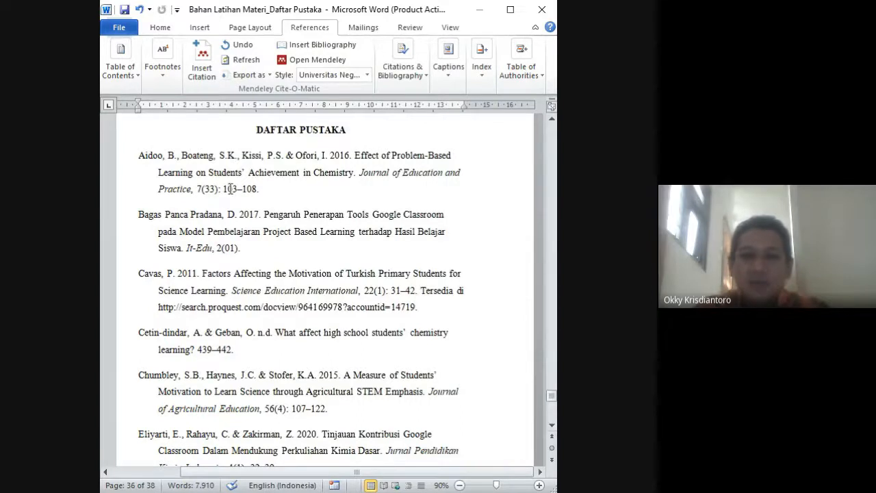
pyautogui.moveTo(198, 189); pyautogui.dragTo(260, 195)
pyautogui.press('Delete')
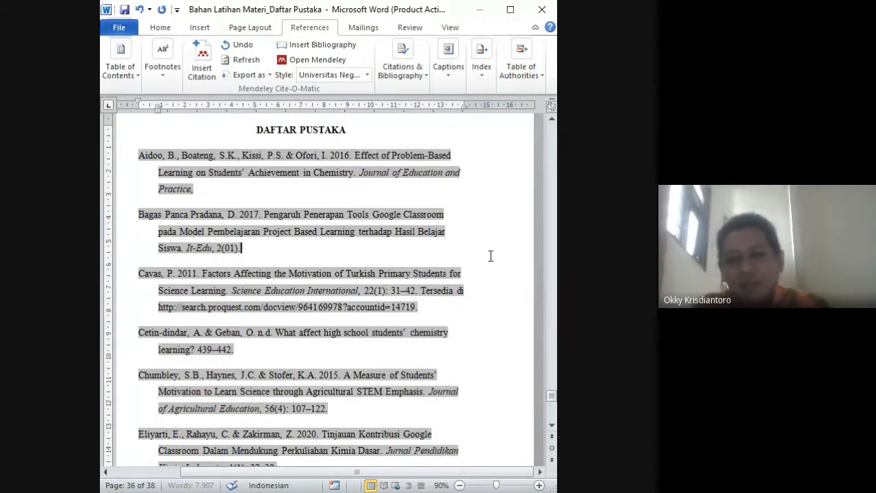
pyautogui.click(418, 250)
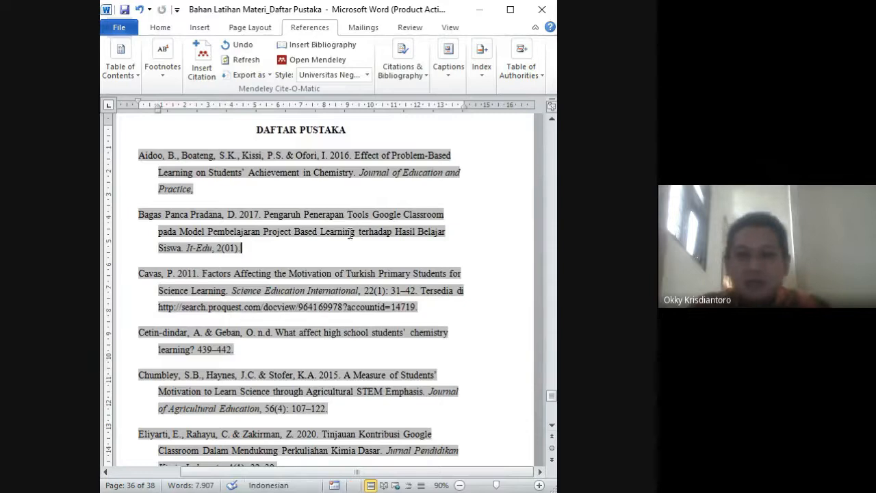
# Italicize the title "Factors Affecting the Motivation of Turkish Primary Students for Science Learning" in the 2011 bibliography entry.
pyautogui.click(276, 218)
pyautogui.scroll(-1, 307, 245)
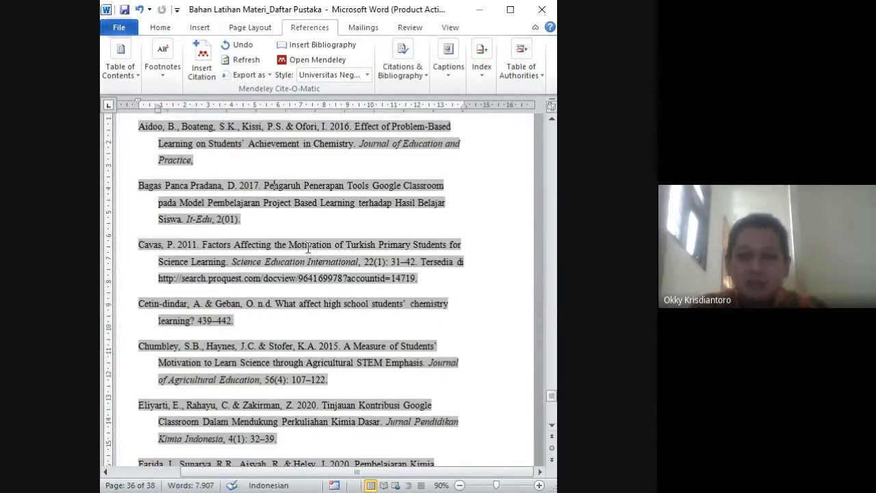
pyautogui.click(262, 245)
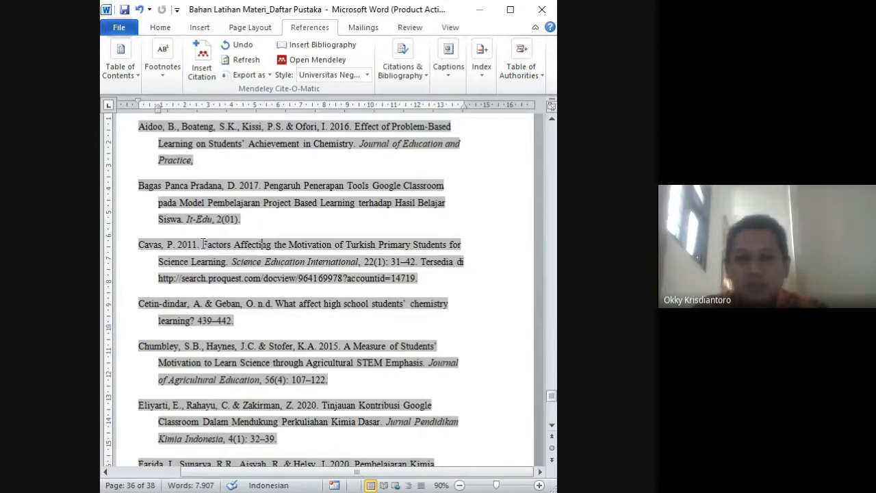
pyautogui.moveTo(202, 245); pyautogui.dragTo(228, 259)
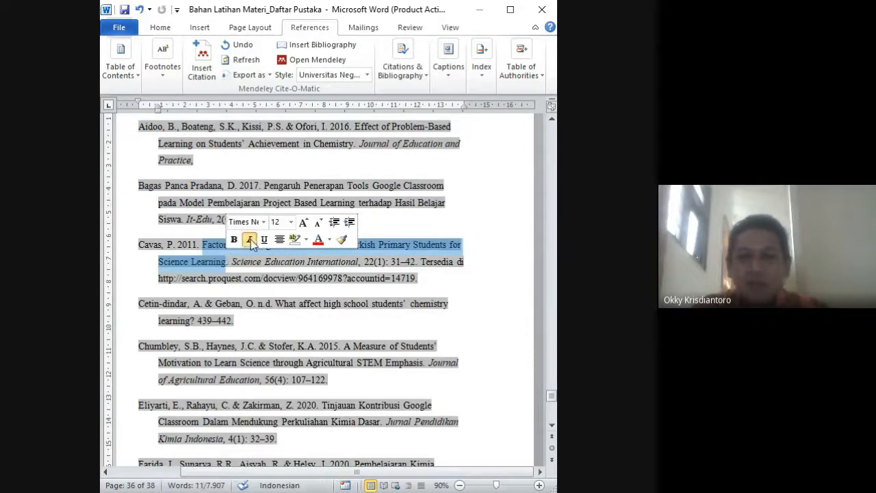
pyautogui.click(250, 239)
pyautogui.click(292, 278)
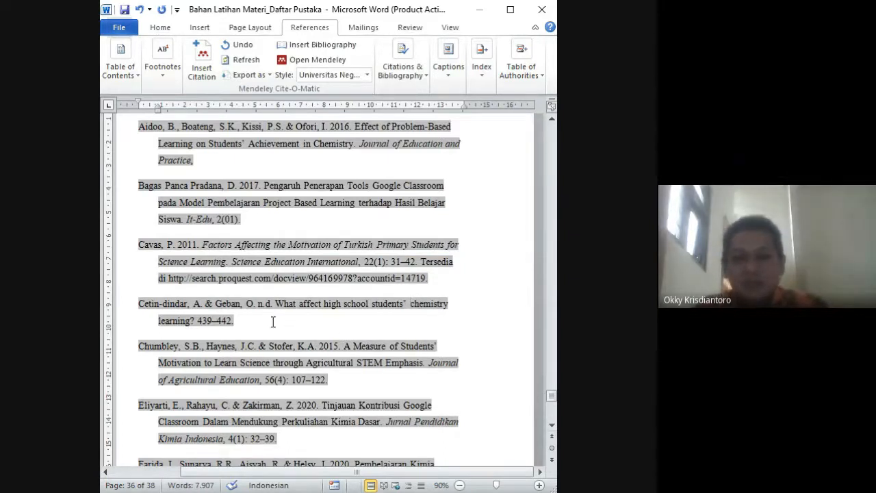
# Replace "n.d." with "tanpa tahun." in the bibliography entry for "What affect high school students' chemistry learning?".
pyautogui.scroll(-2, 269, 327)
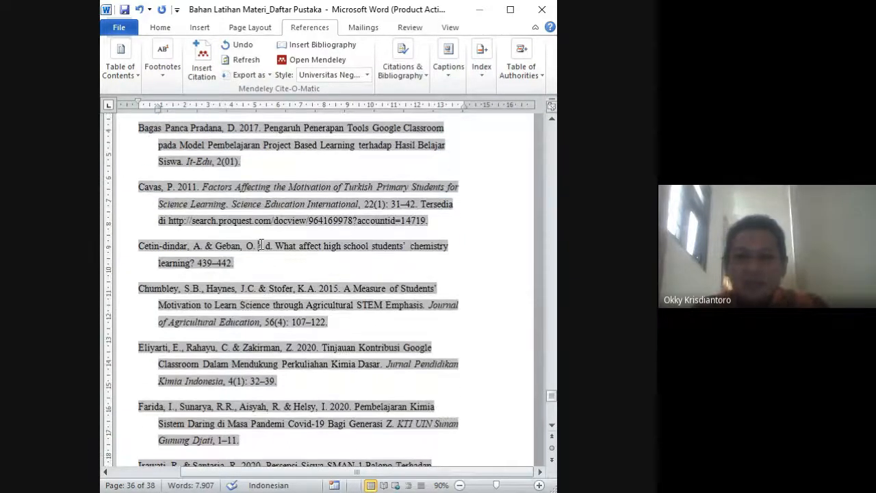
pyautogui.moveTo(258, 247); pyautogui.dragTo(272, 247)
pyautogui.doubleClick(264, 246)
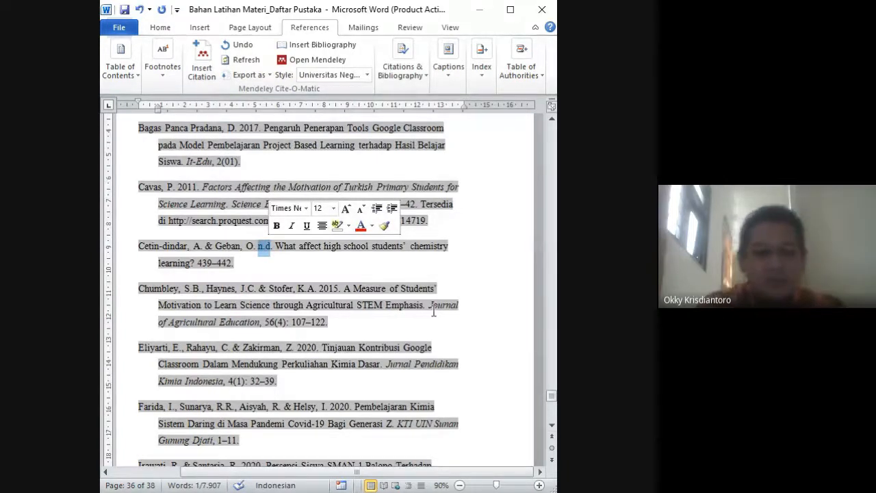
pyautogui.write('tant')
pyautogui.press('BackSpace')
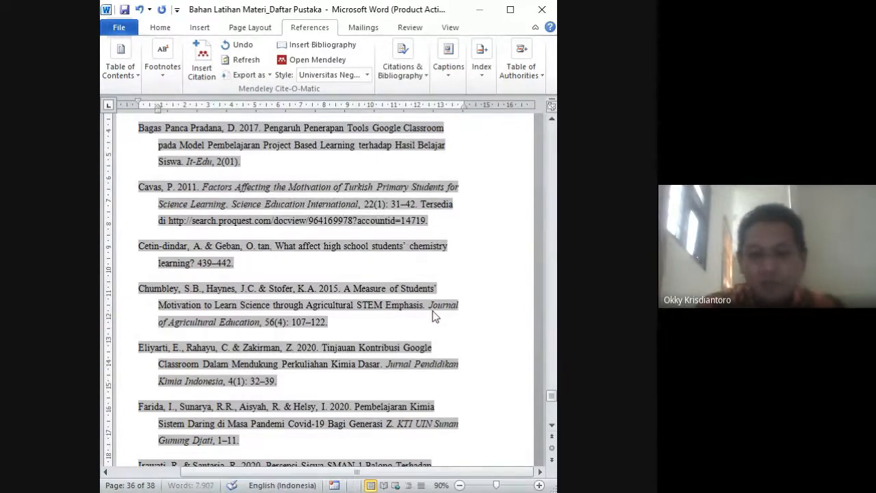
pyautogui.write('o.')
pyautogui.press('BackSpace')
pyautogui.press('BackSpace')
pyautogui.write('pa tahun')
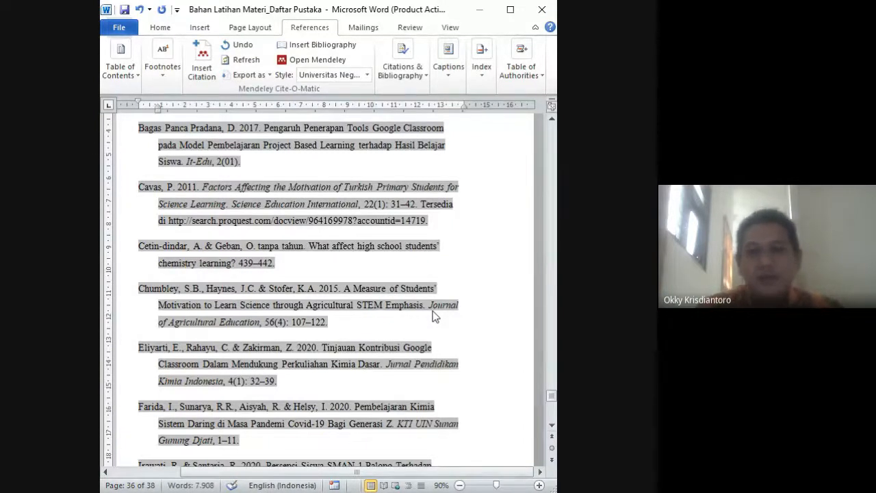
pyautogui.write('.')
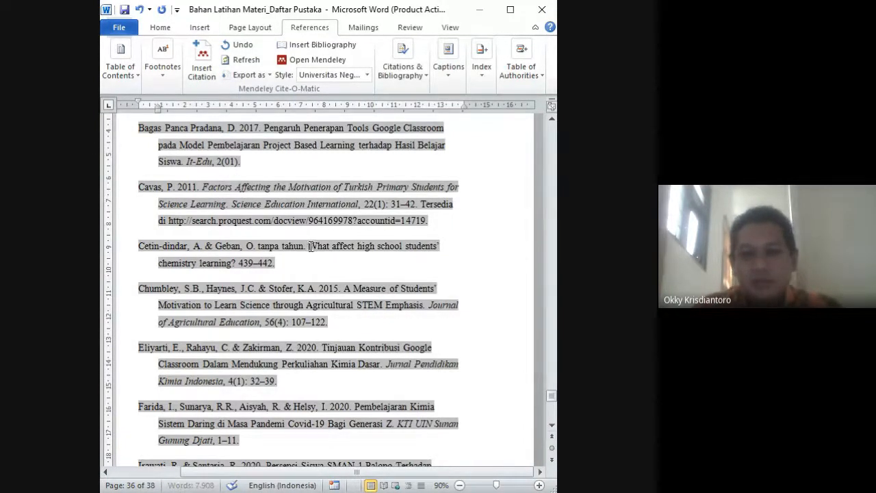
# Italicize the title "What affect high school students' chemistry learning?" in the "tanpa tahun" bibliography entry.
pyautogui.moveTo(310, 247); pyautogui.dragTo(239, 263)
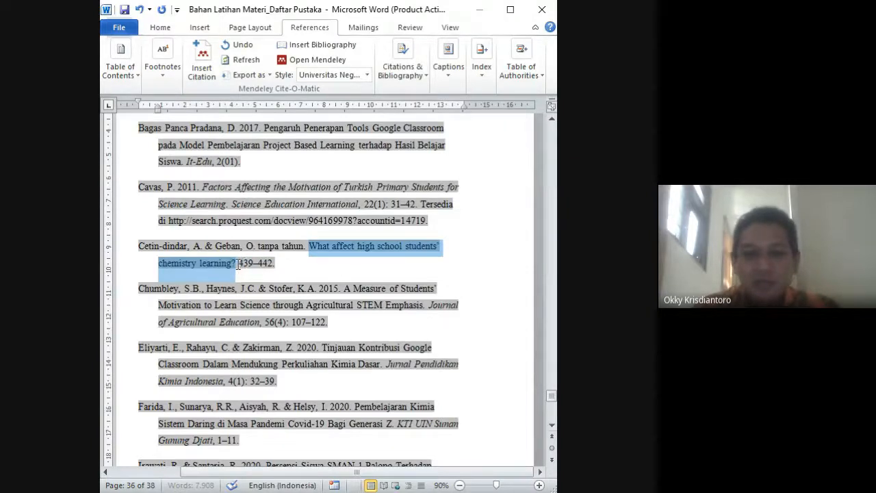
pyautogui.click(254, 244)
pyautogui.click(330, 266)
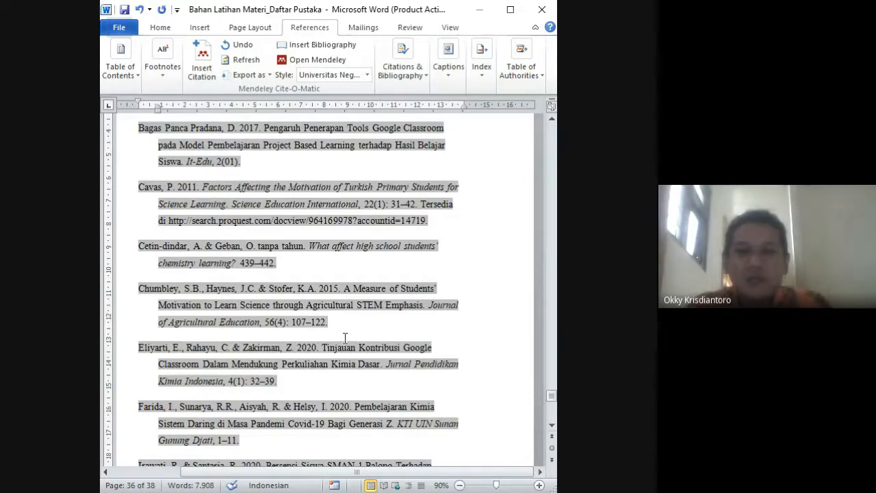
# View the available Mendeley citation styles without changing the current one, and review the bibliography from its first to its last entry.
pyautogui.scroll(3, 345, 339)
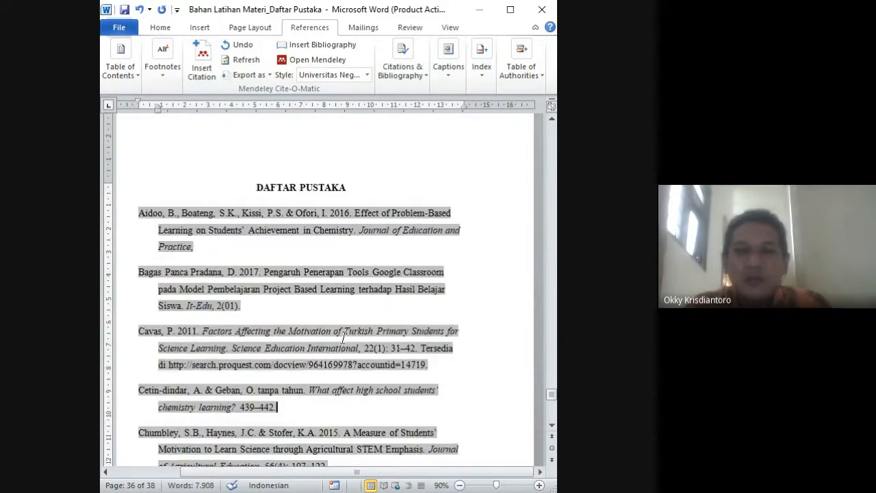
pyautogui.click(367, 75)
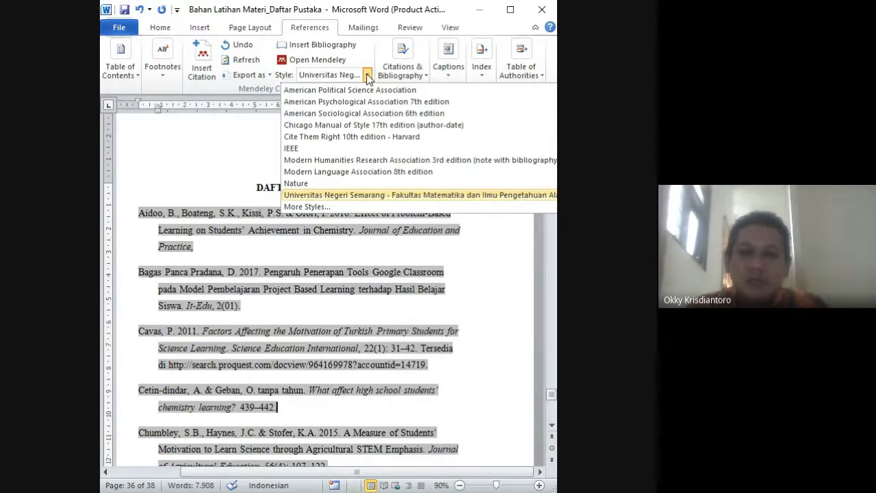
pyautogui.click(367, 76)
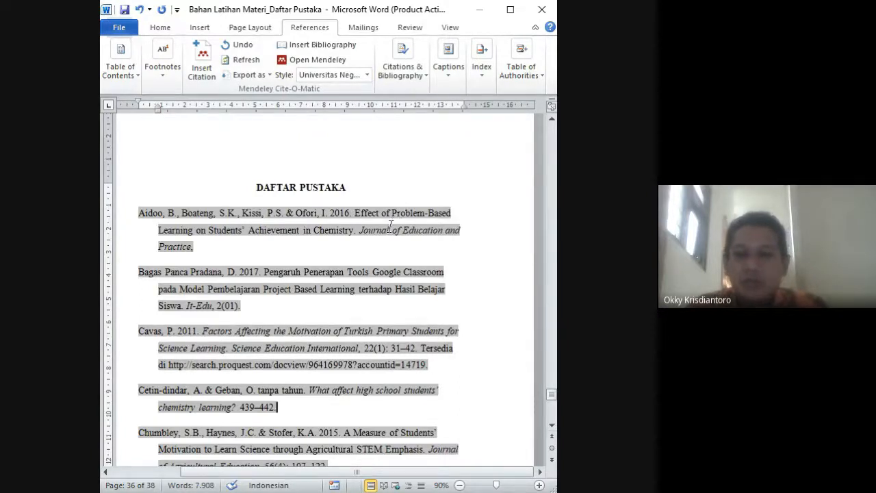
pyautogui.scroll(-15, 288, 237)
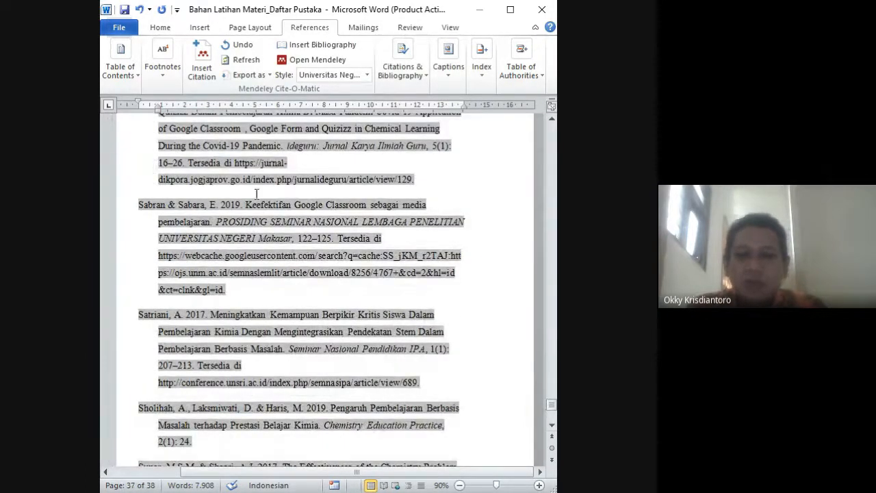
pyautogui.scroll(-12, 326, 185)
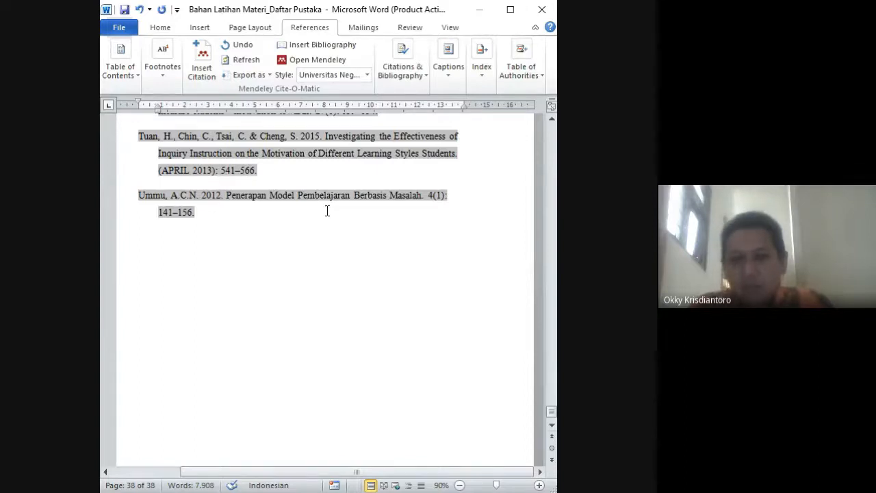
pyautogui.scroll(10, 327, 211)
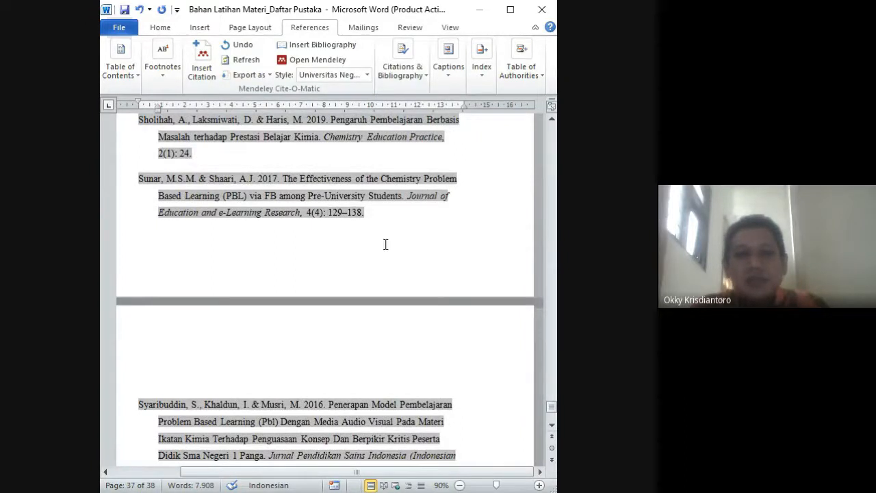
pyautogui.scroll(15, 367, 227)
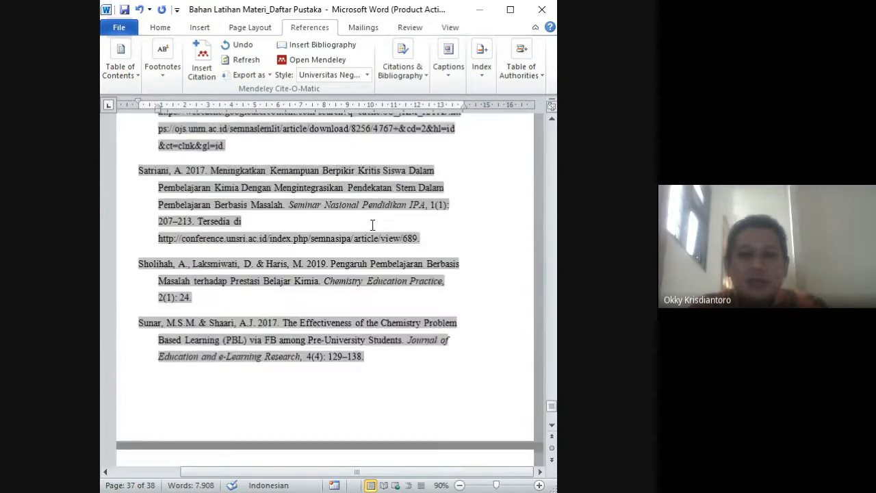
pyautogui.scroll(10, 374, 221)
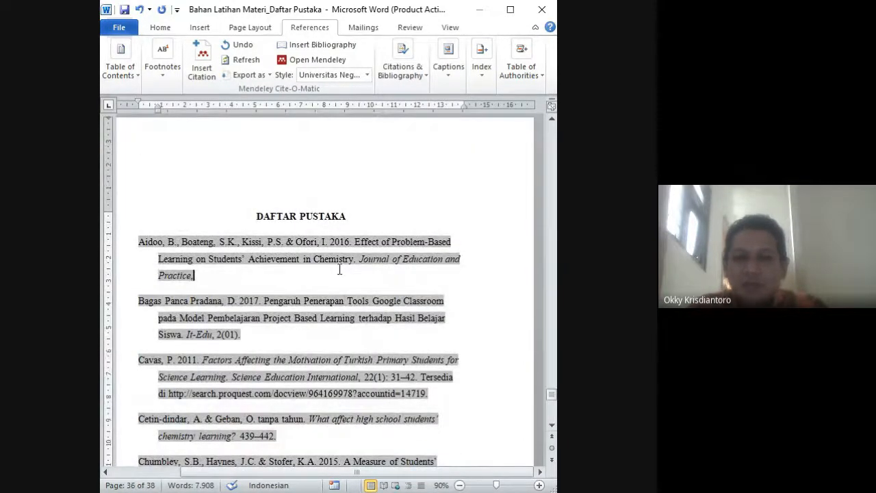
pyautogui.scroll(-3, 337, 271)
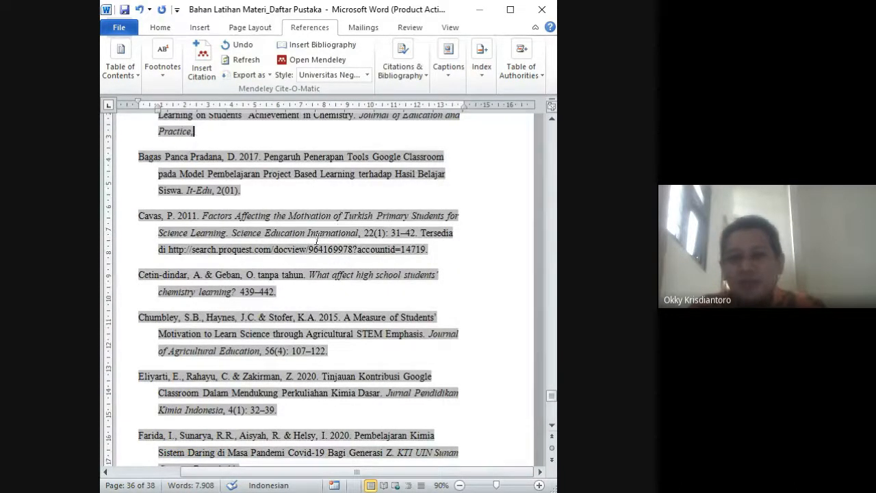
pyautogui.scroll(2, 299, 254)
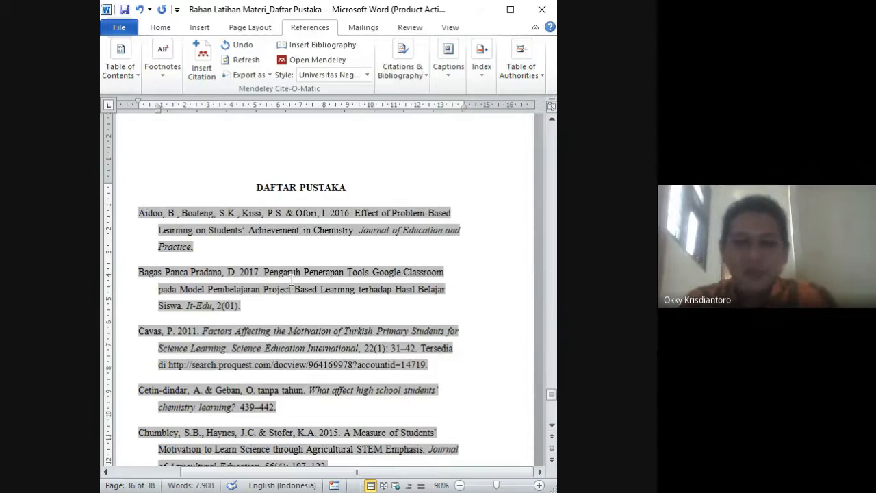
pyautogui.scroll(-3, 293, 279)
pyautogui.scroll(5, 292, 280)
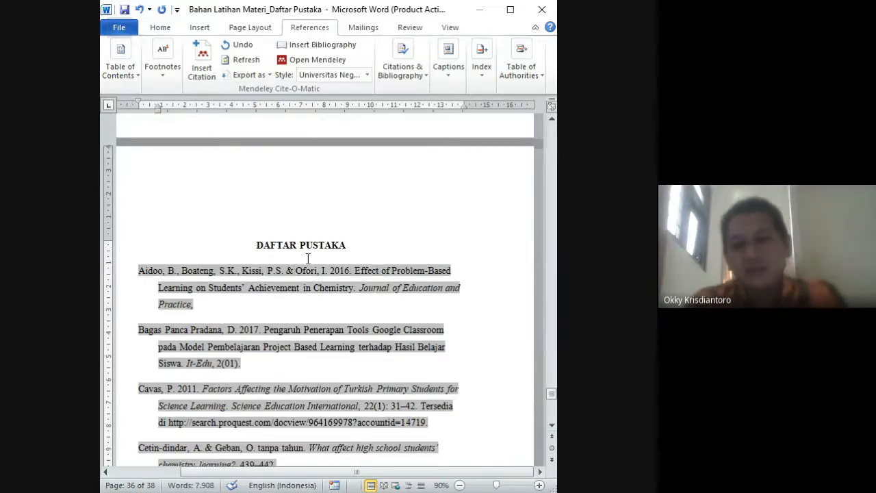
pyautogui.scroll(-3, 346, 303)
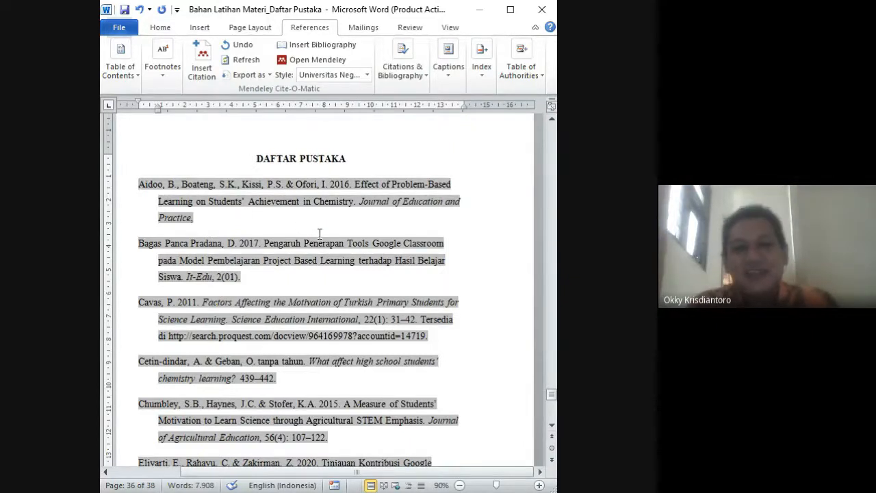
pyautogui.scroll(3, 319, 234)
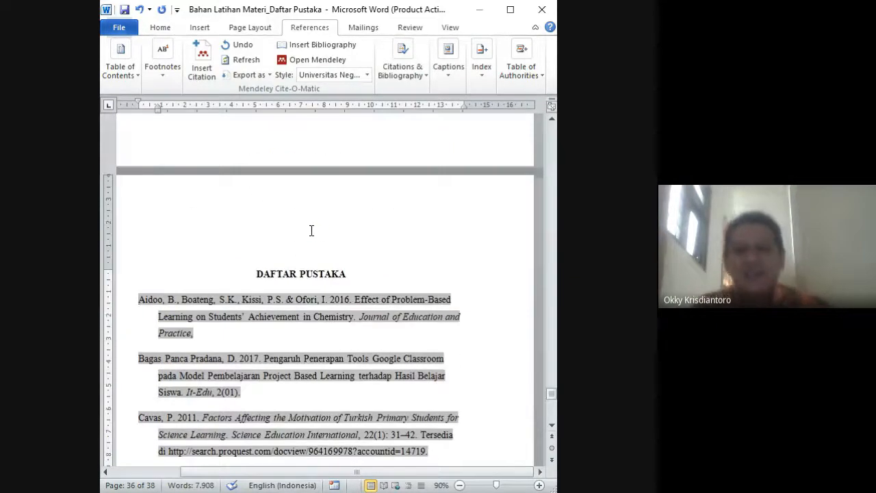
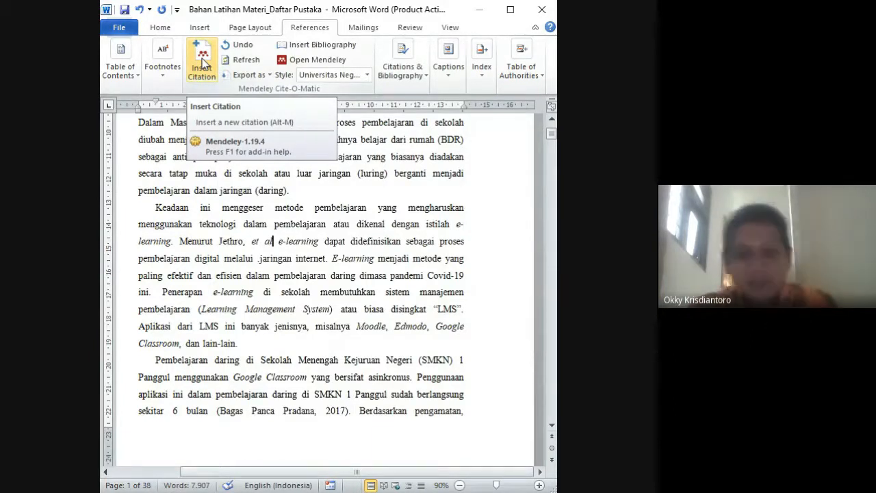
# Start a Mendeley citation after "et al" in the e-learning paragraph and search the library for "e learn".
pyautogui.click(202, 62)
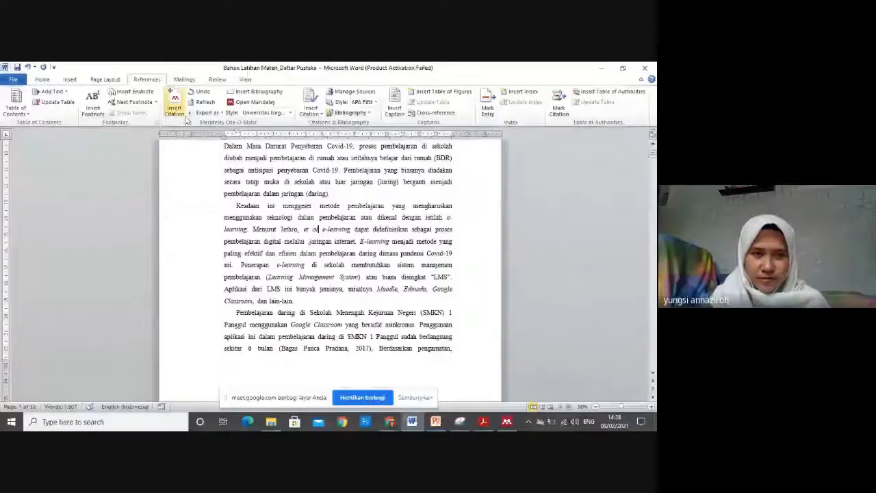
pyautogui.click(175, 102)
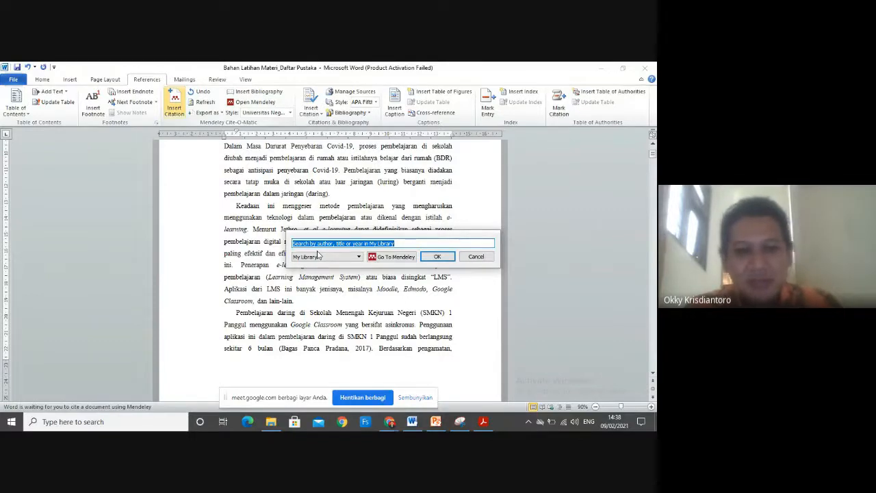
pyautogui.write('e')
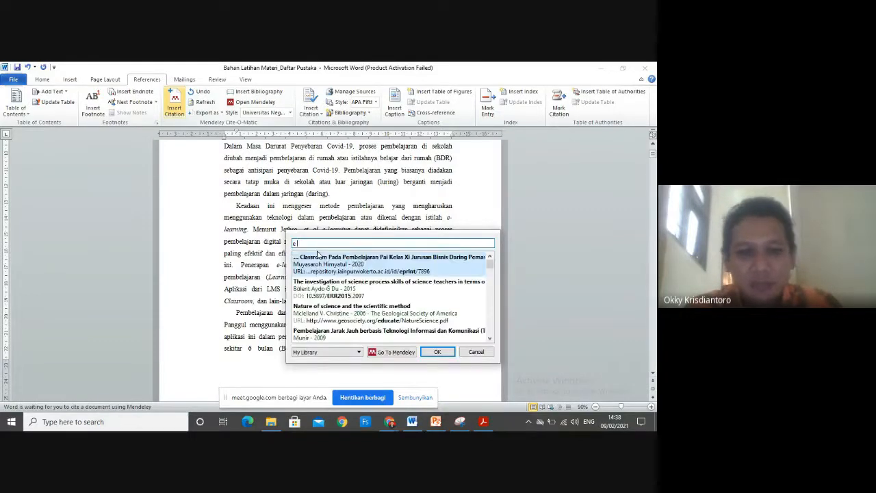
pyautogui.write(' larning')
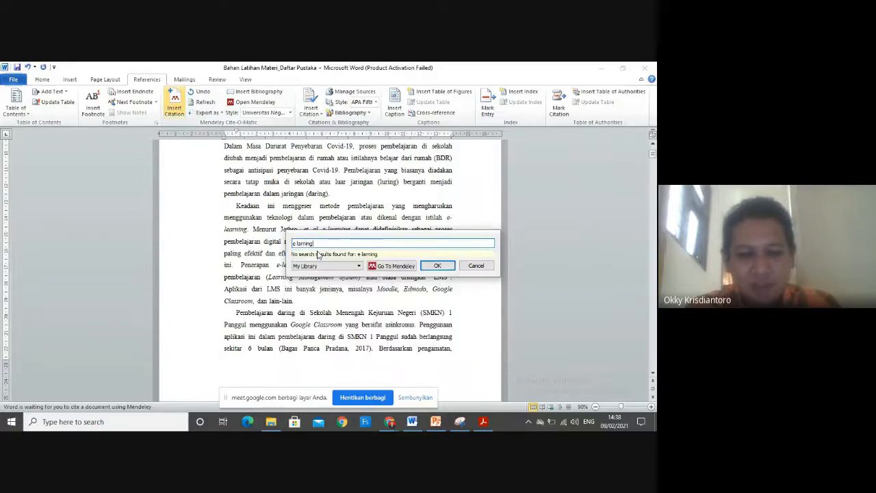
pyautogui.press('BackSpace')
pyautogui.press('BackSpace')
pyautogui.press('BackSpace')
pyautogui.press('BackSpace')
pyautogui.press('BackSpace')
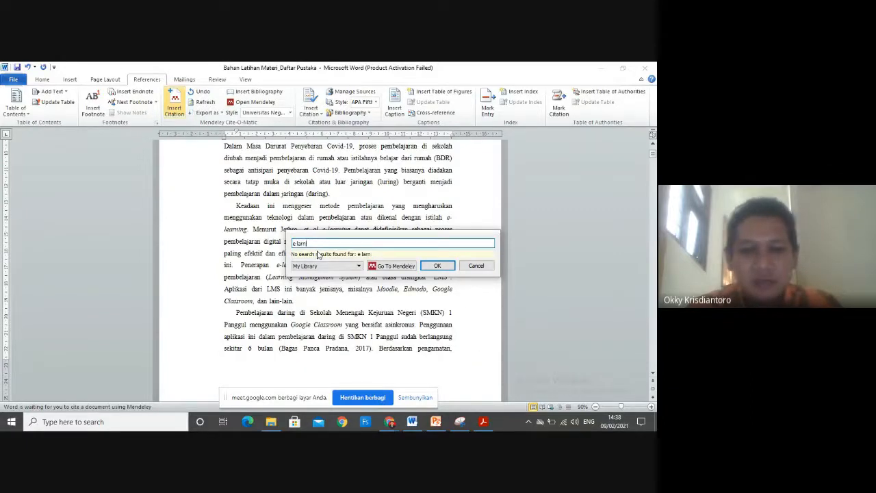
pyautogui.write('ear')
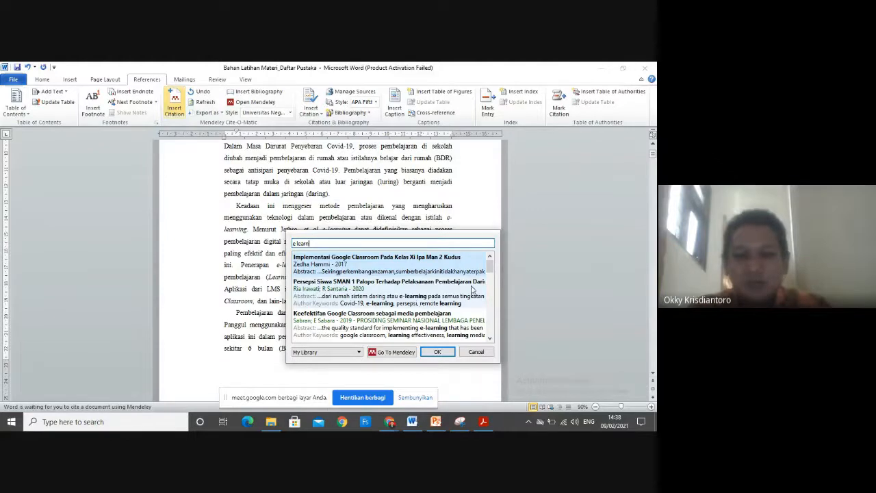
# Look through the "e learn" search results for a suitable reference, then return to the start of the list.
pyautogui.scroll(-2, 493, 273)
pyautogui.scroll(-5, 494, 273)
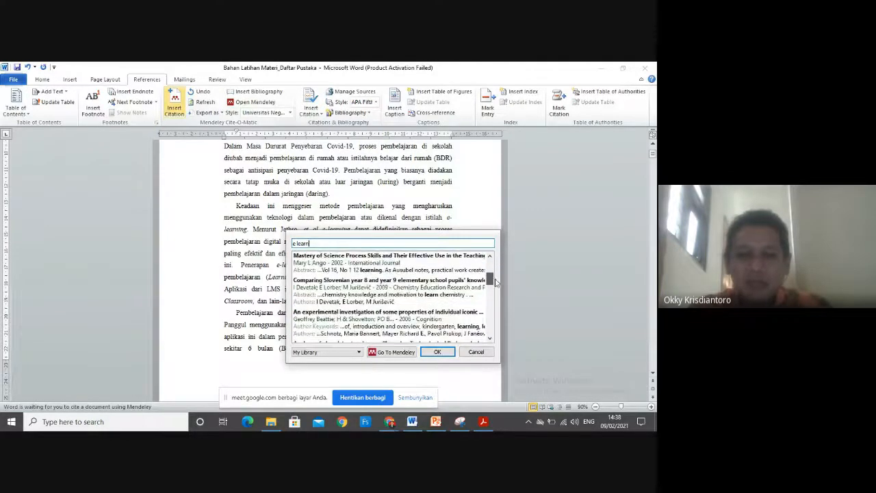
pyautogui.scroll(-5, 498, 294)
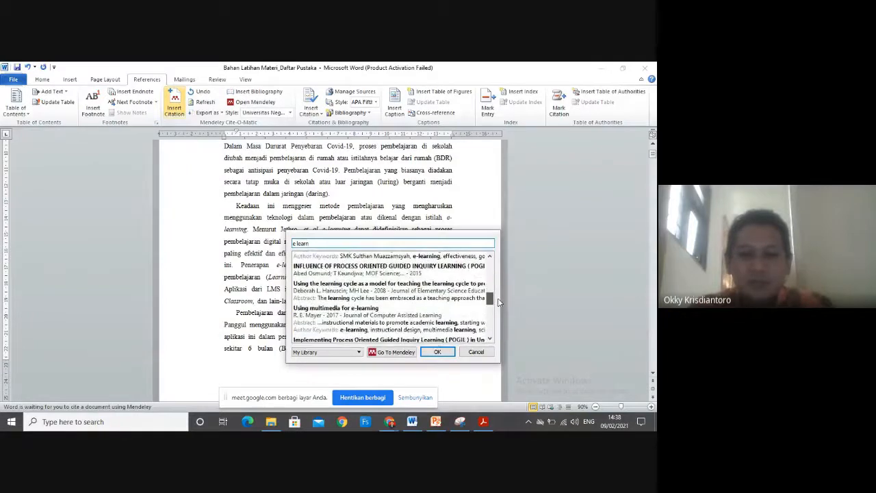
pyautogui.scroll(-4, 497, 307)
pyautogui.scroll(-4, 495, 318)
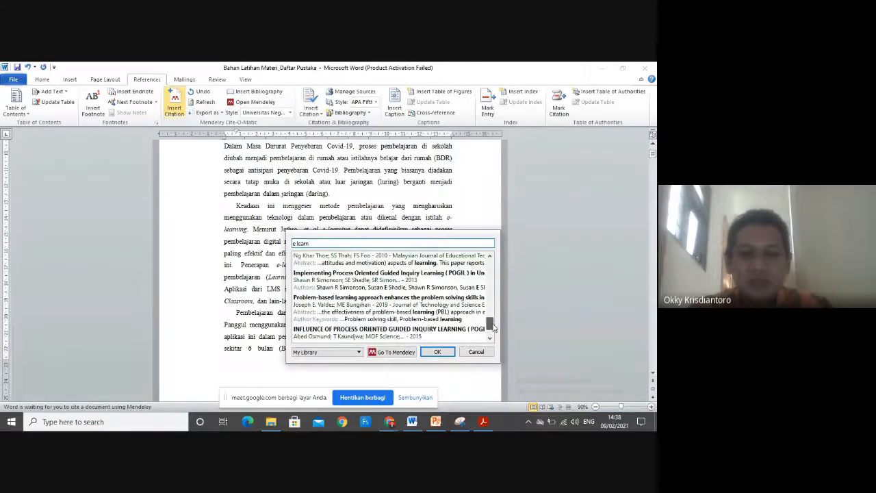
pyautogui.scroll(-4, 492, 327)
pyautogui.moveTo(492, 330); pyautogui.dragTo(497, 263)
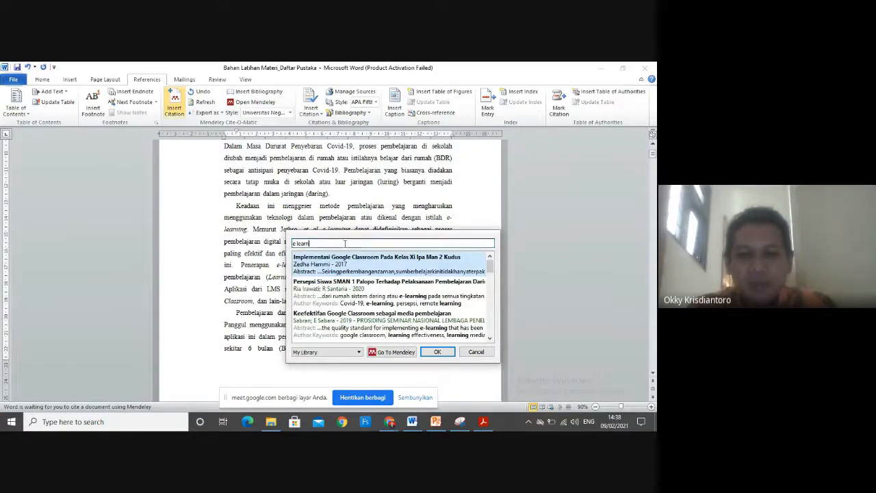
# Find the 2020 article "Penerapan Aplikasi Google Classroom, Google Form, Dan Quizizz" by its author's surname and cite it after "et al".
pyautogui.moveTo(345, 244); pyautogui.dragTo(281, 237)
pyautogui.write('mul')
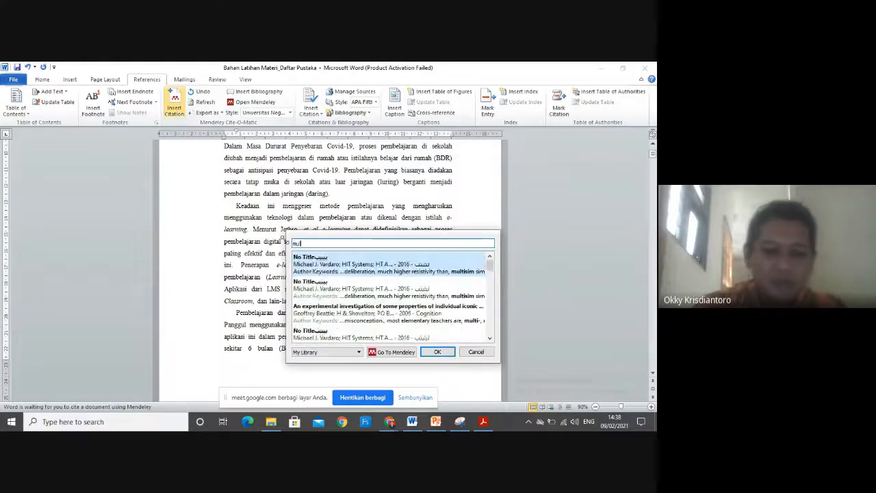
pyautogui.write('atsih')
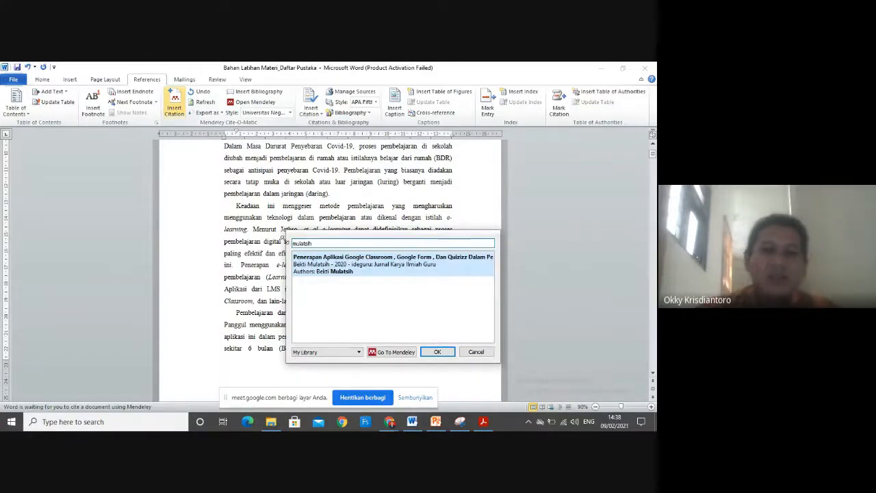
pyautogui.click(340, 267)
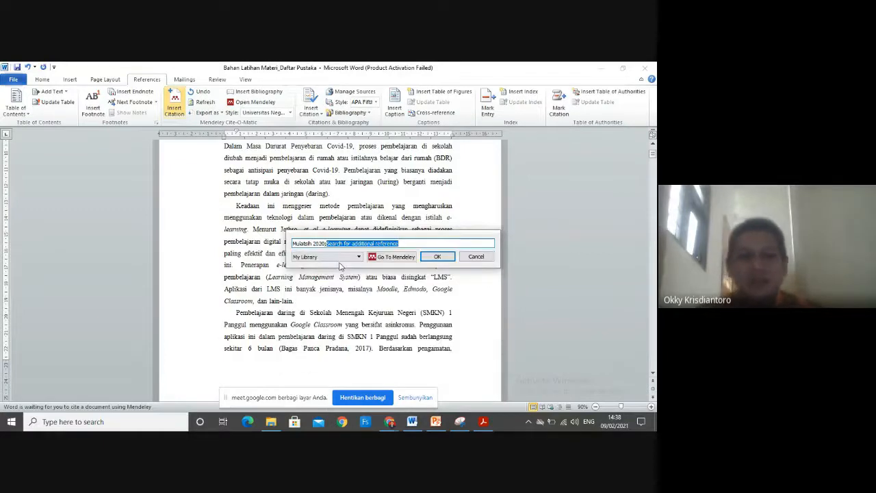
pyautogui.click(437, 257)
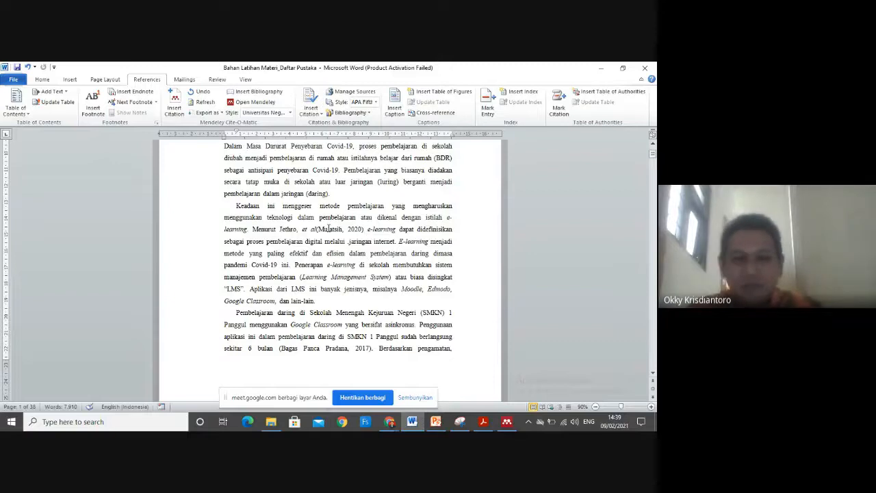
# Undo the citation just inserted after "et al" in the e-learning paragraph.
pyautogui.hotkey('ctrl', 'z')
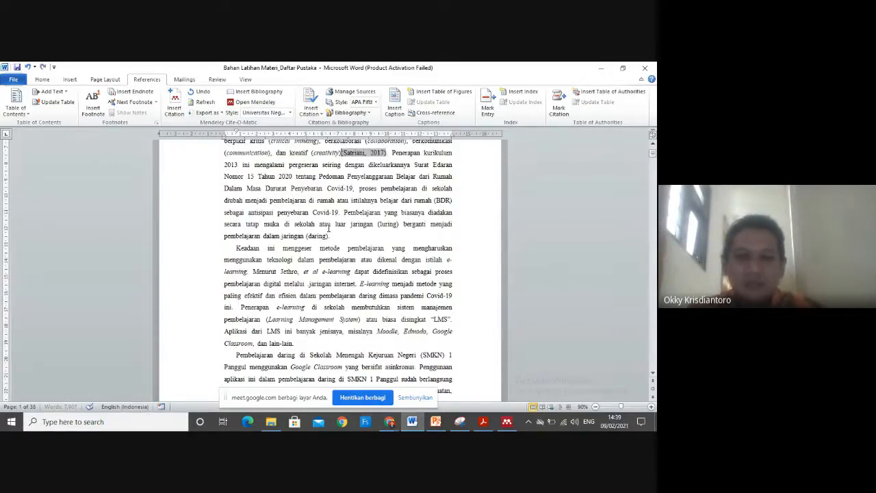
pyautogui.scroll(-8, 375, 307)
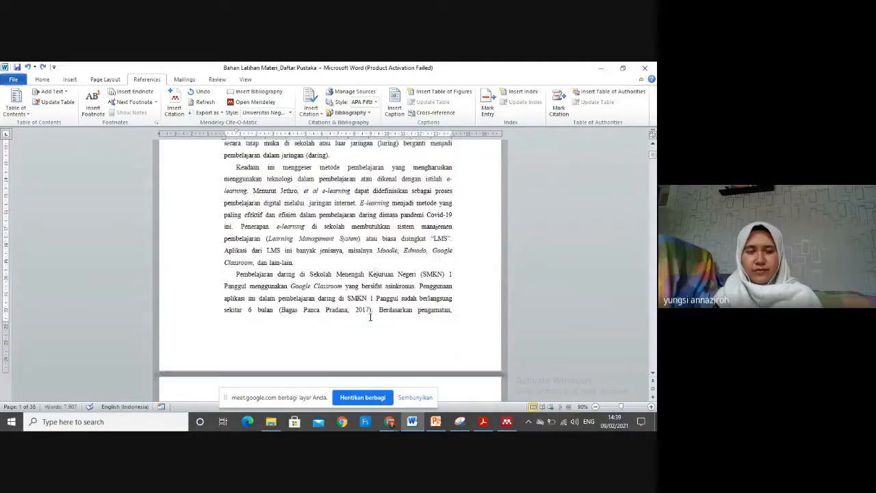
pyautogui.scroll(8, 371, 311)
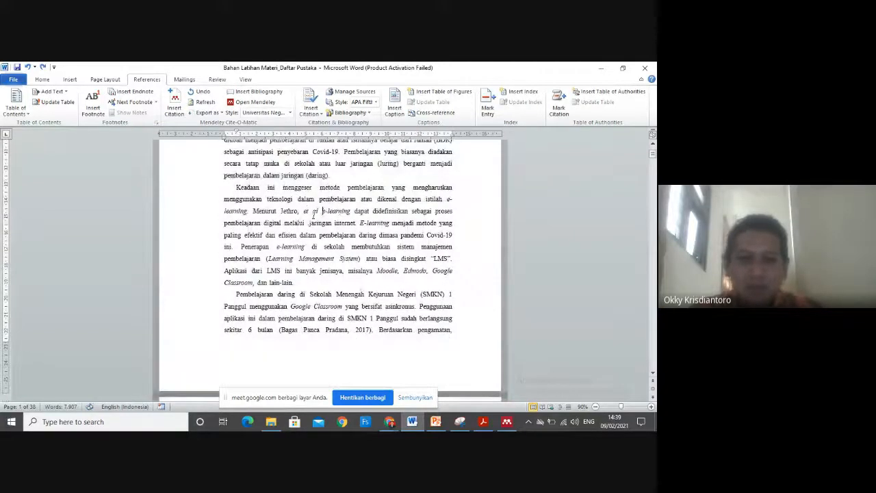
# Start a new citation after "et al", switch to Mendeley Desktop to select the reference, and browse All Documents.
pyautogui.click(175, 110)
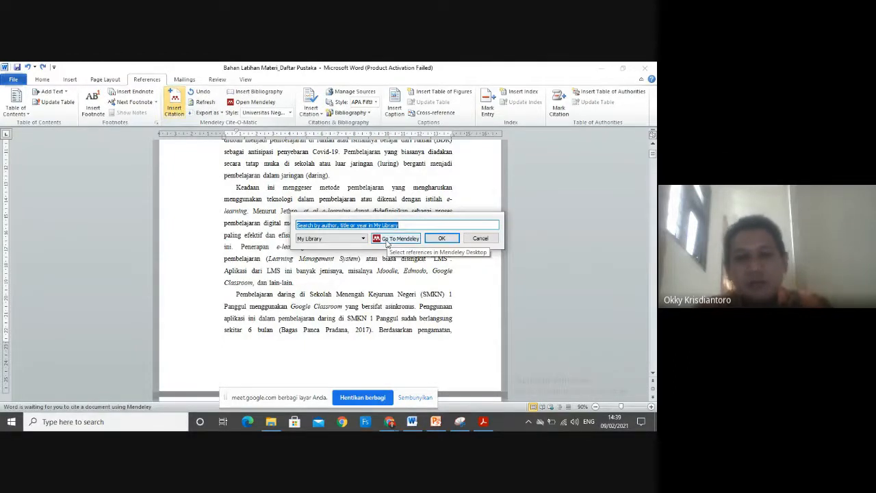
pyautogui.click(386, 240)
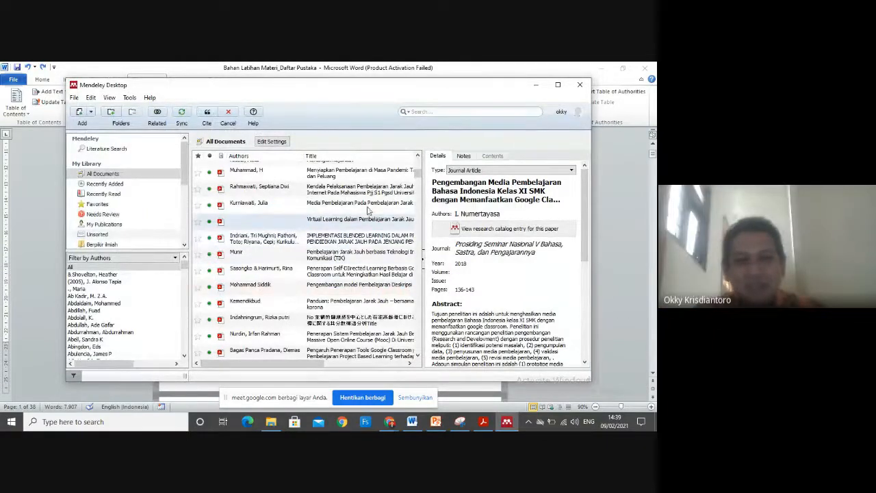
pyautogui.scroll(-5, 314, 224)
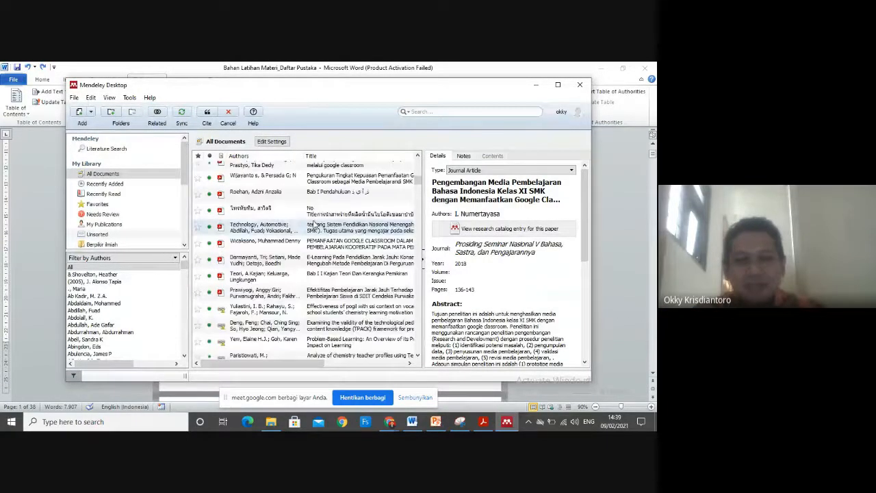
pyautogui.scroll(5, 314, 223)
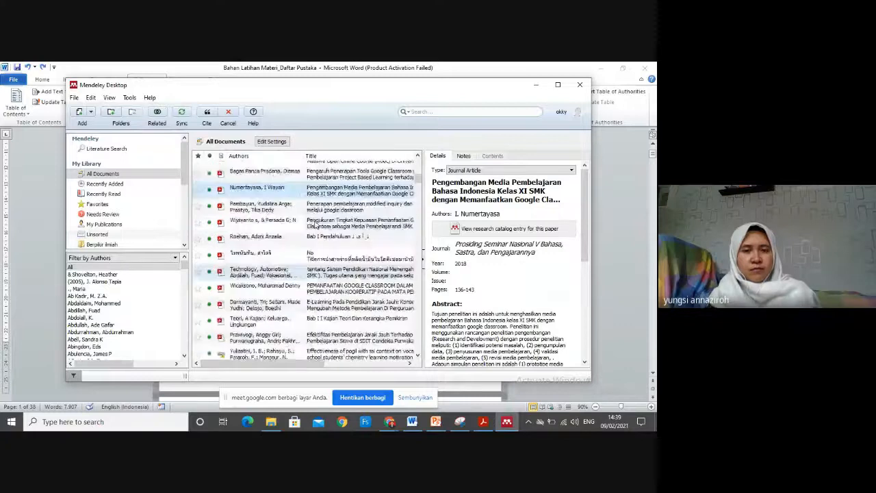
pyautogui.scroll(3, 314, 224)
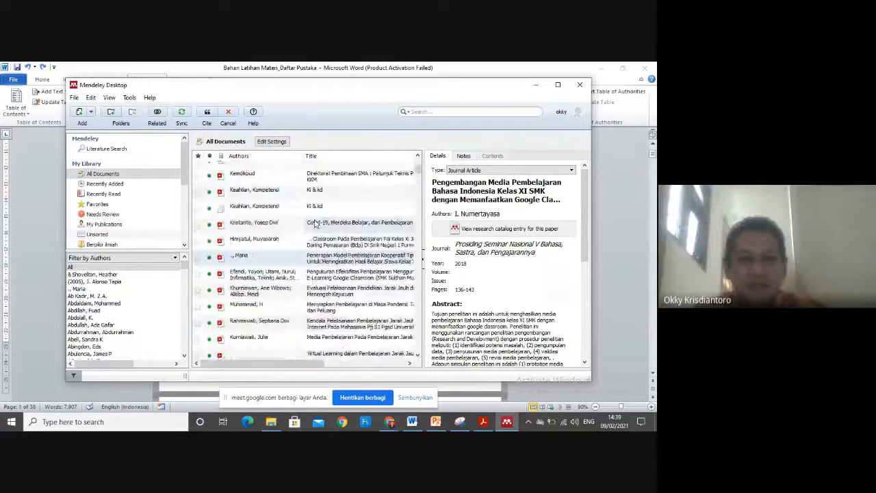
pyautogui.scroll(3, 314, 223)
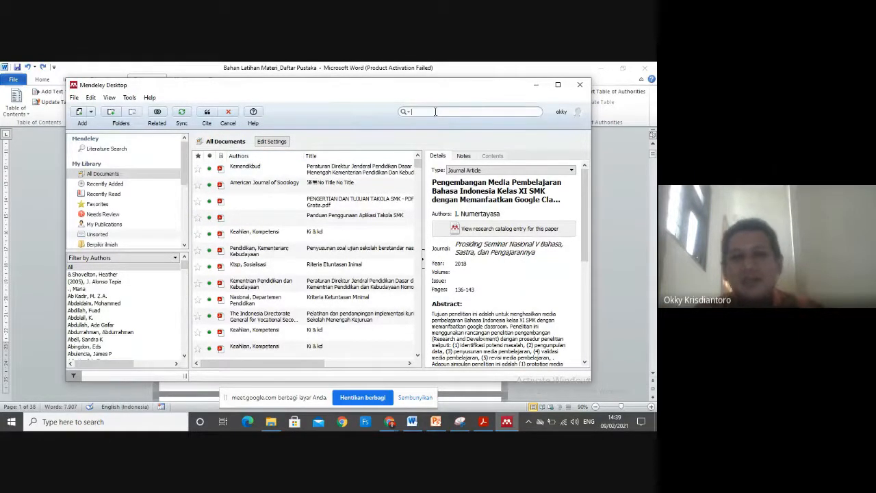
# Find the 2020 article on Google Classroom, Google Form and Quizizz by author surname, cite it after "et al", and separate it from "e-learning" with a space.
pyautogui.write('mu')
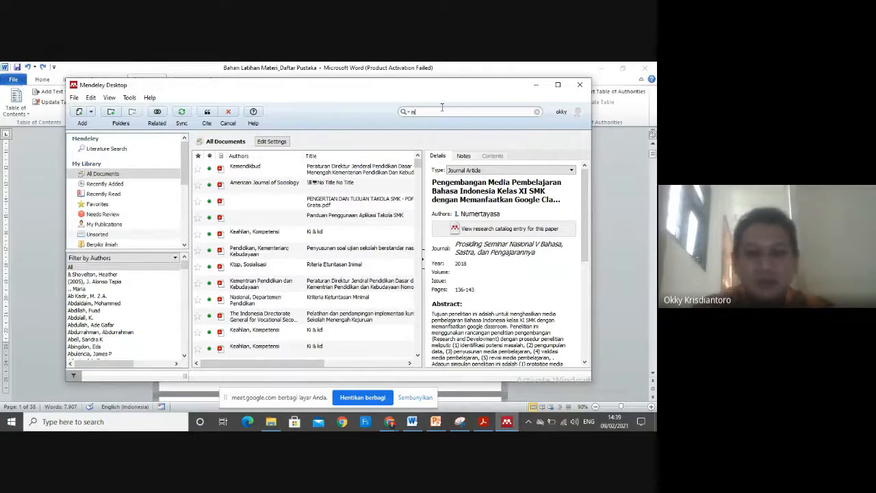
pyautogui.write('latsih')
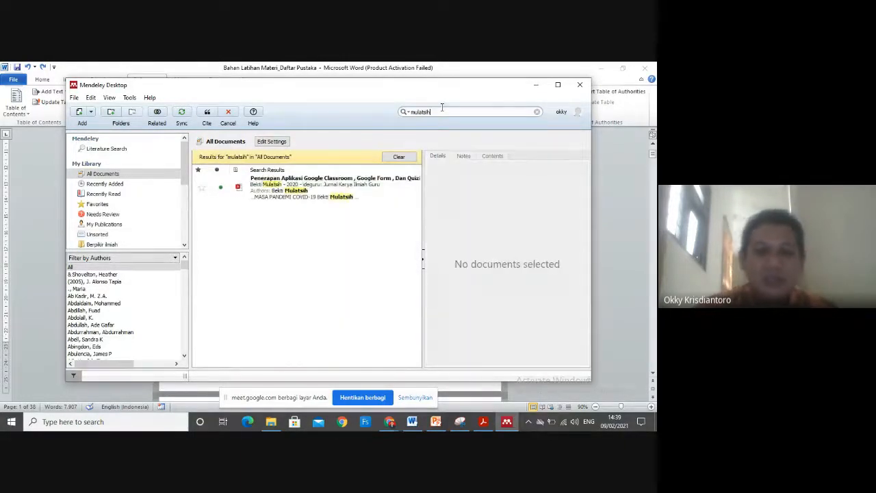
pyautogui.click(286, 189)
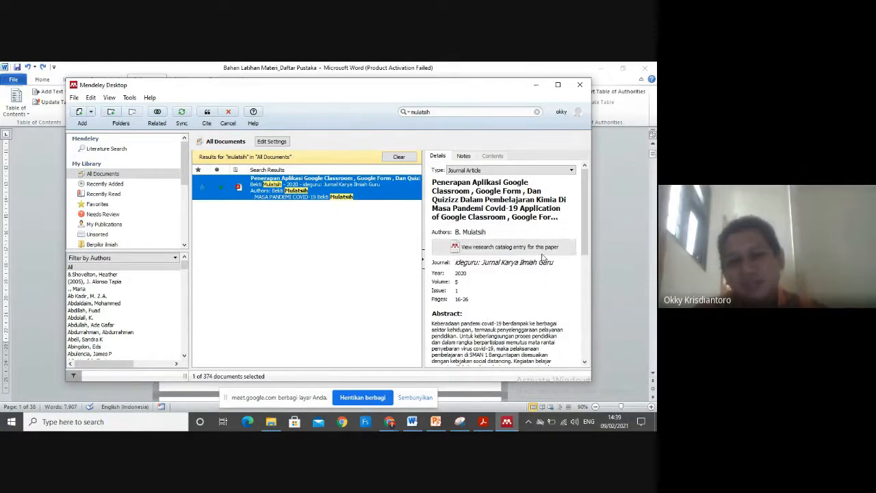
pyautogui.scroll(-5, 527, 253)
pyautogui.scroll(5, 541, 257)
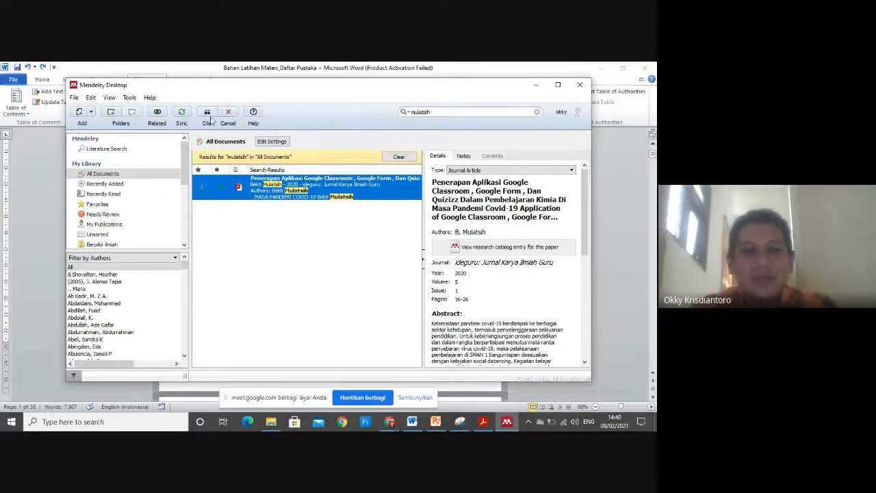
pyautogui.click(208, 113)
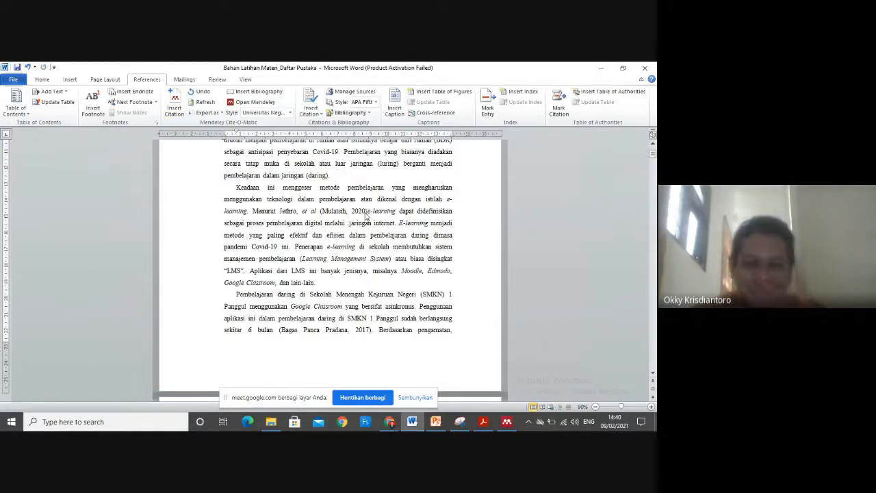
pyautogui.click(367, 212)
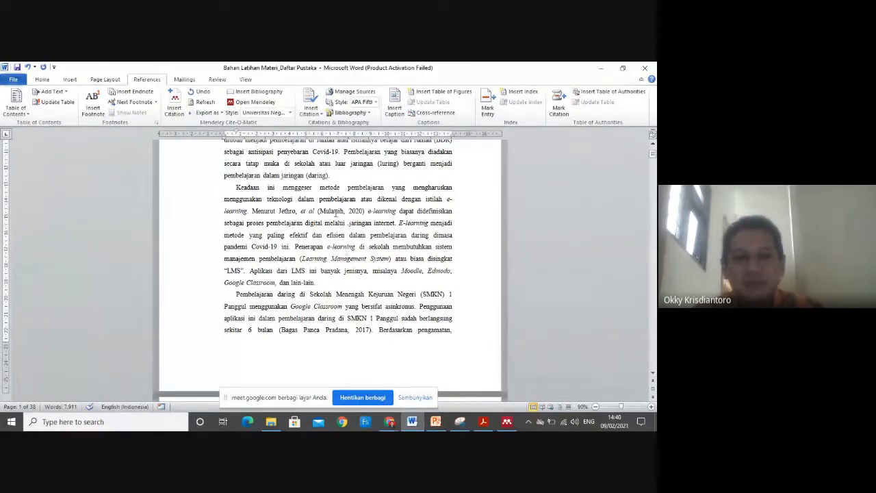
# Open Mendeley Desktop and view the installed citation styles, keeping the Universitas Negeri Semarang style selected.
pyautogui.click(244, 103)
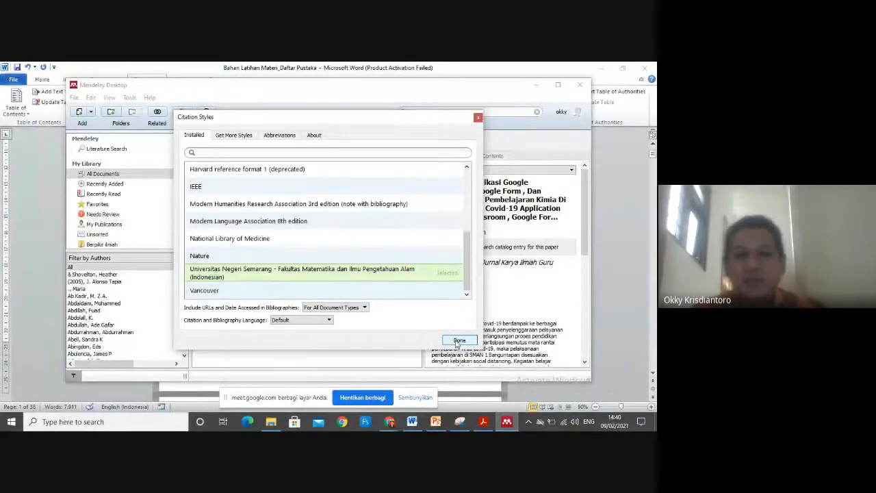
pyautogui.click(457, 341)
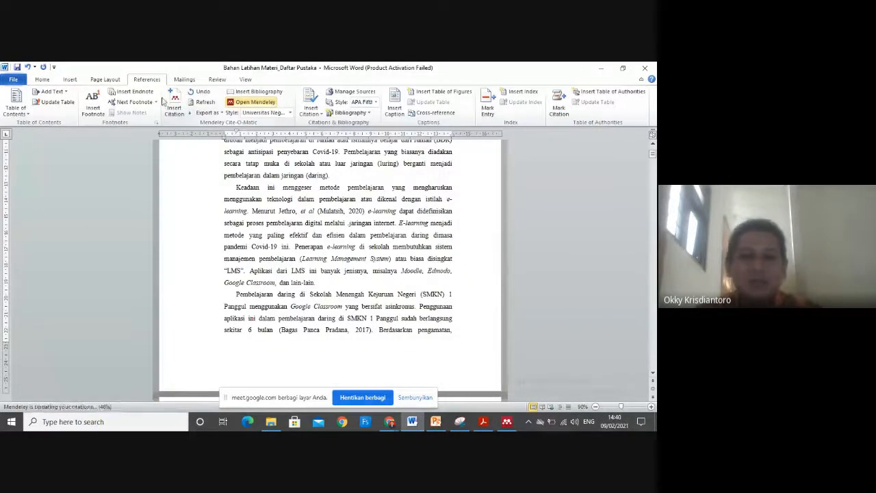
pyautogui.click(174, 103)
pyautogui.click(199, 159)
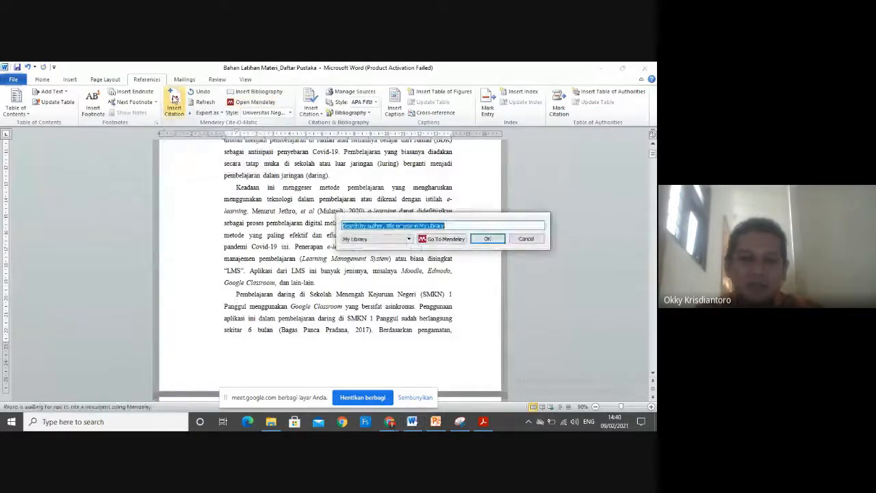
pyautogui.click(443, 239)
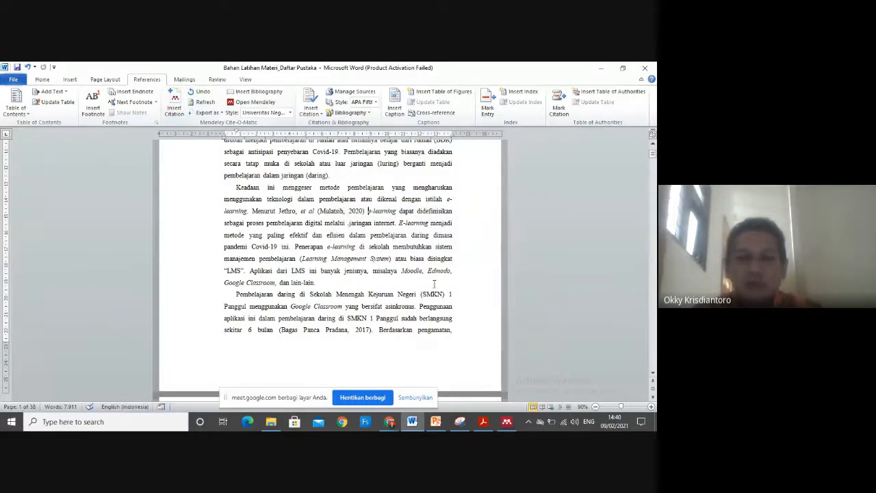
# Start a citation after "sains" in the learning-motivation paragraph and add "What affect high school students' chemistry learning?" by searching the author's surname.
pyautogui.scroll(-2, 404, 293)
pyautogui.scroll(-10, 403, 293)
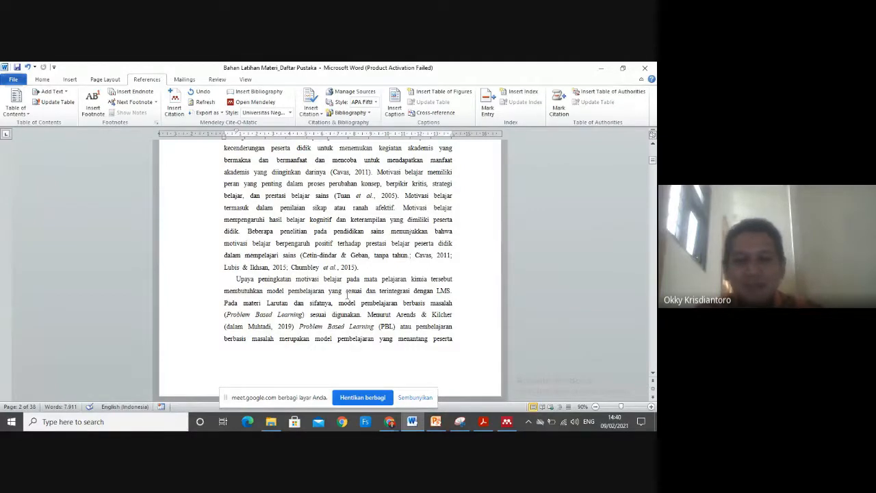
pyautogui.scroll(-1, 372, 296)
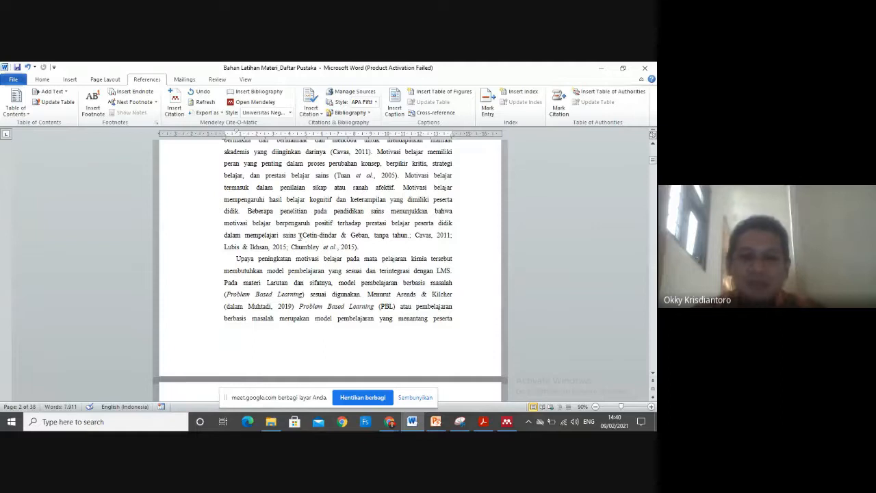
pyautogui.click(328, 238)
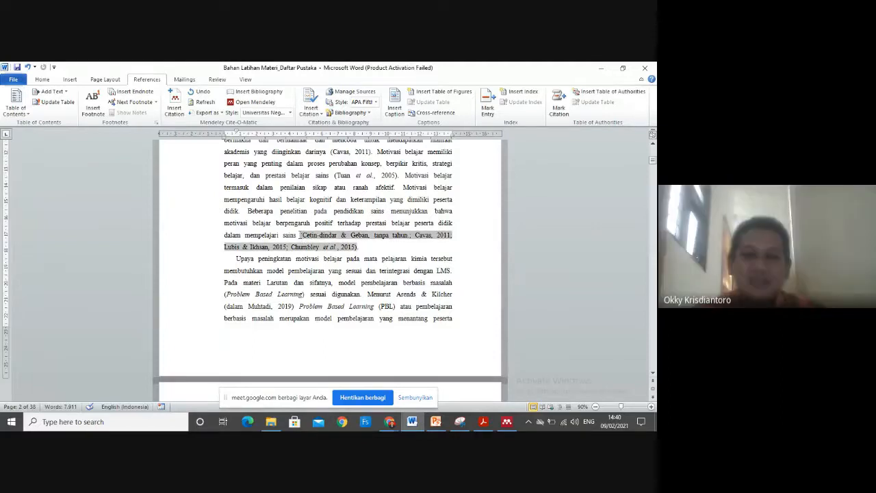
pyautogui.click(299, 235)
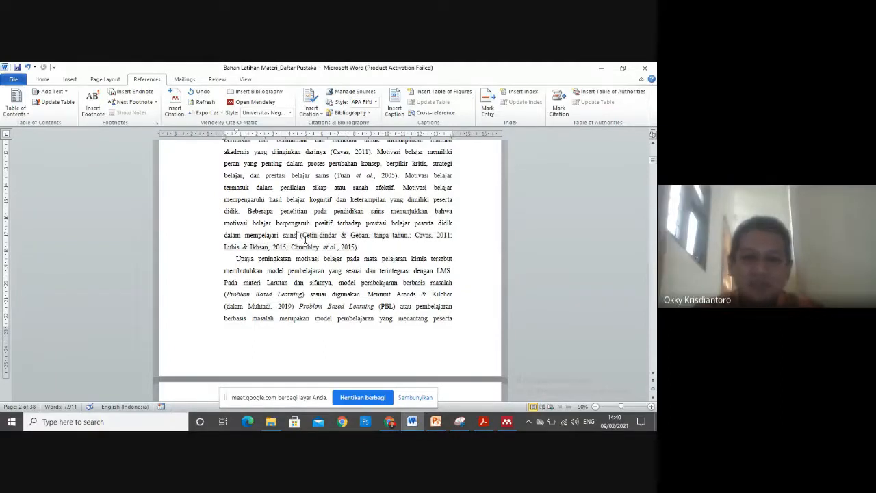
pyautogui.click(176, 103)
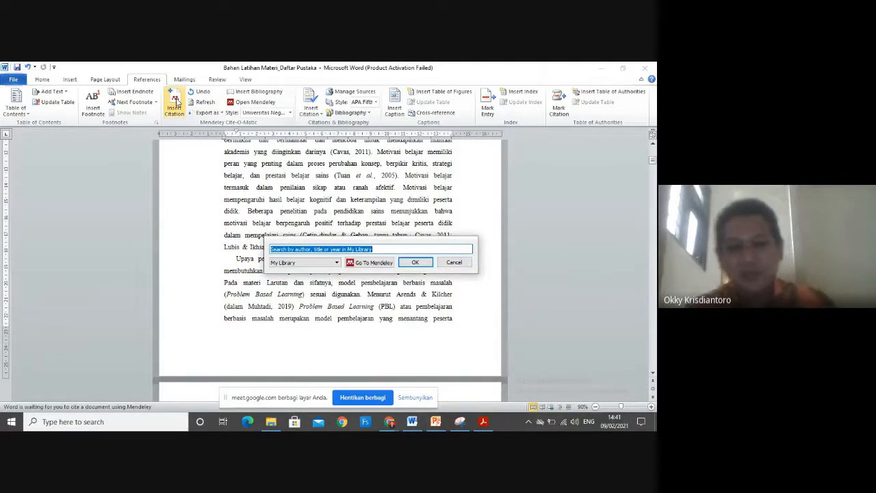
pyautogui.moveTo(356, 243); pyautogui.dragTo(351, 253)
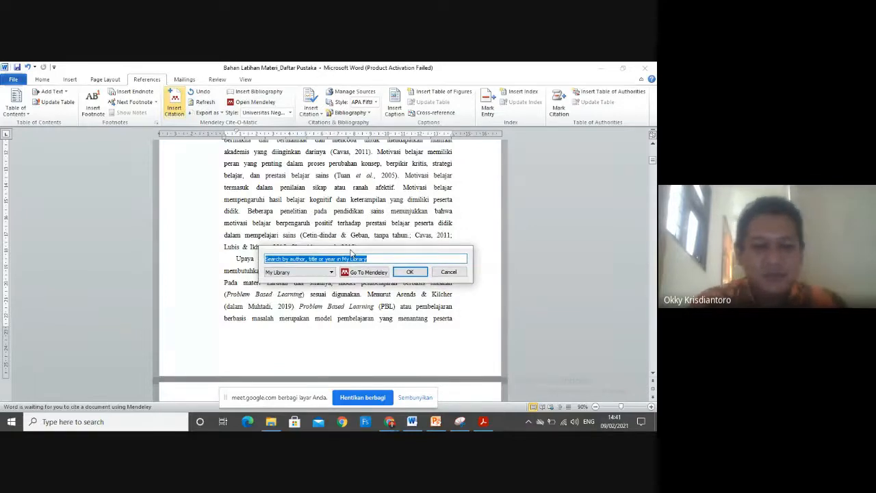
pyautogui.write('cetin')
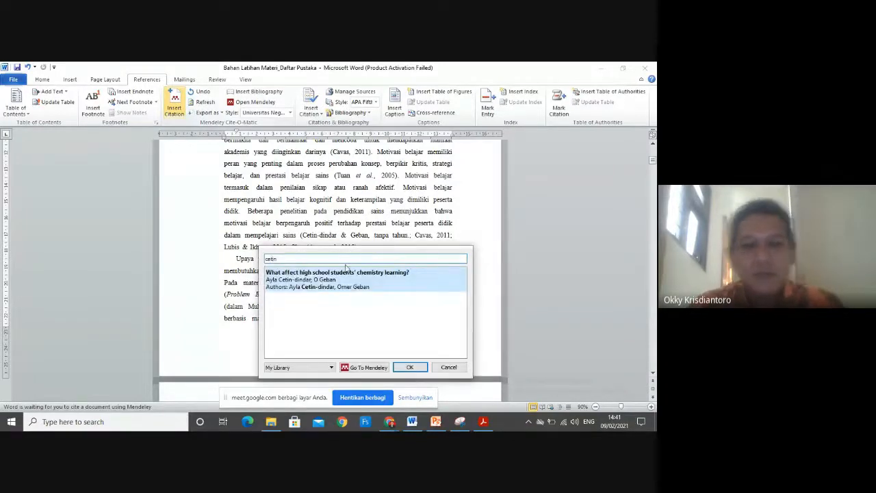
pyautogui.click(346, 276)
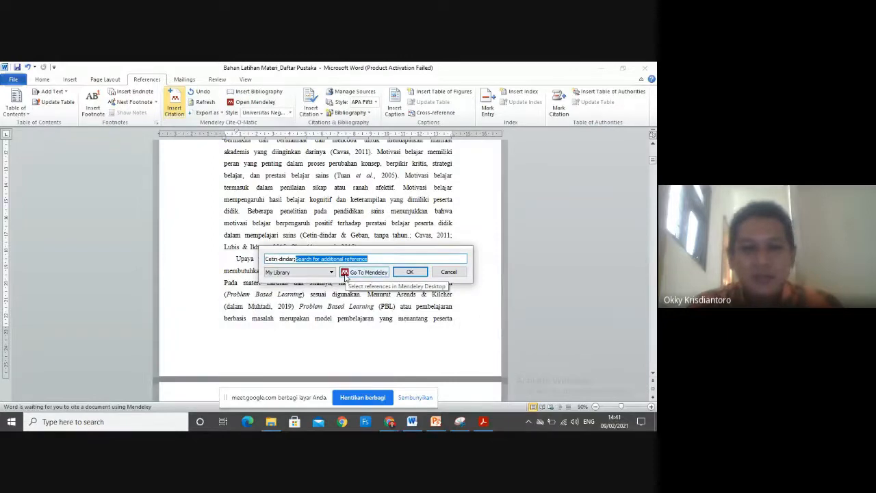
# Add the 2011 article on Turkish primary students' motivation and the 2015 Android chemistry media article to the same citation by author surname.
pyautogui.write('cavas')
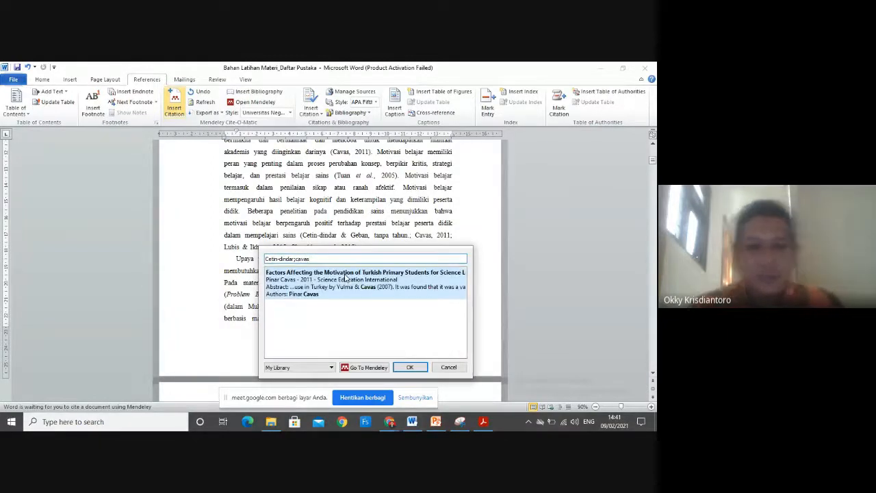
pyautogui.click(346, 277)
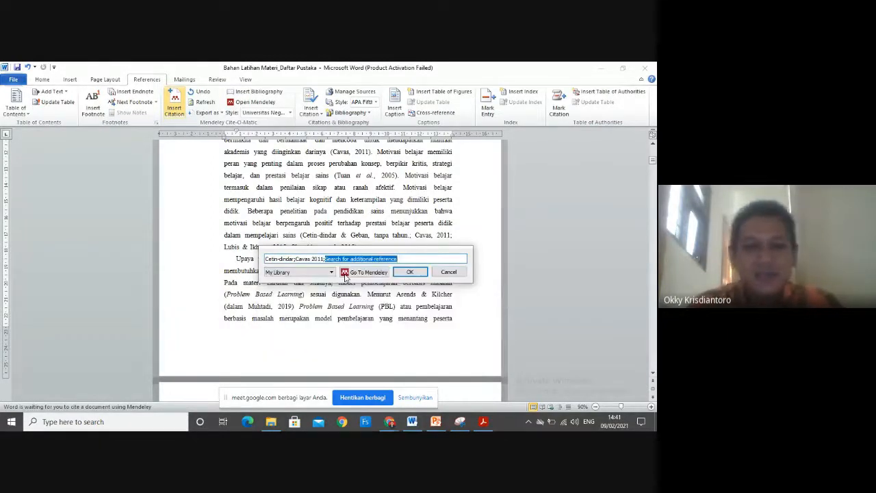
pyautogui.write('lubis')
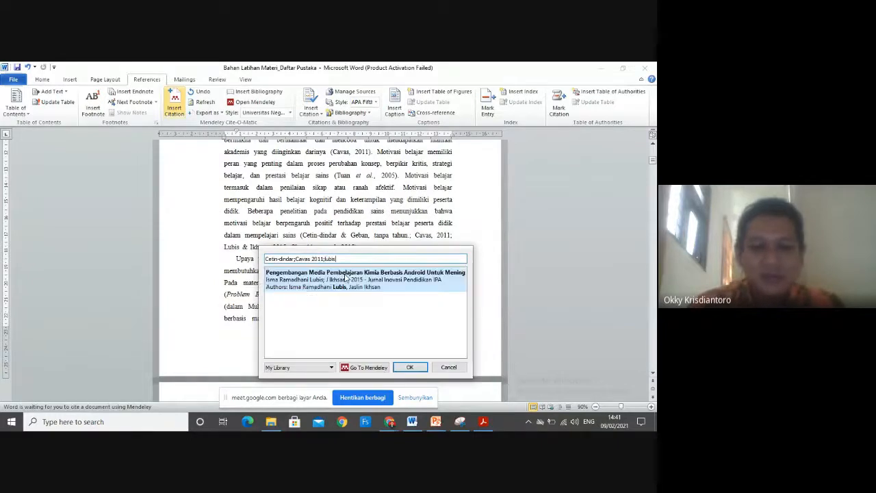
pyautogui.click(346, 277)
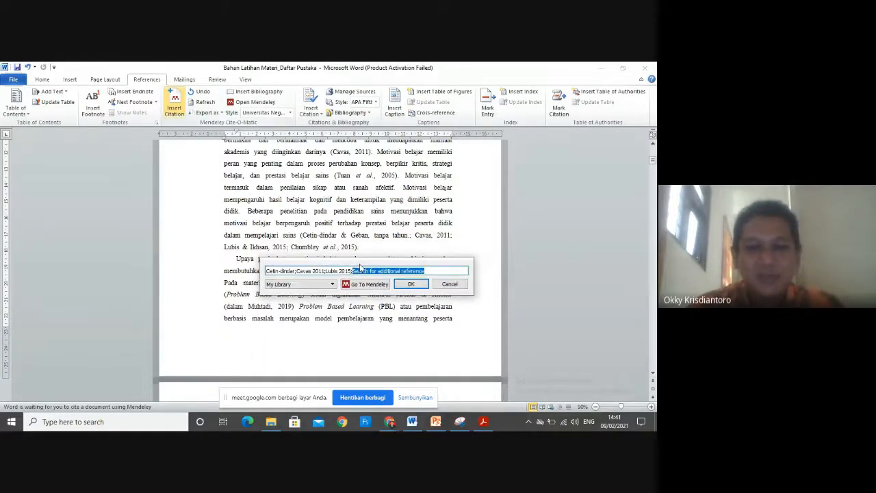
# Add the 2015 article "A Measure of Students' Motivation to Learn Science" by author surname and insert the combined four-reference citation.
pyautogui.write('chumbe')
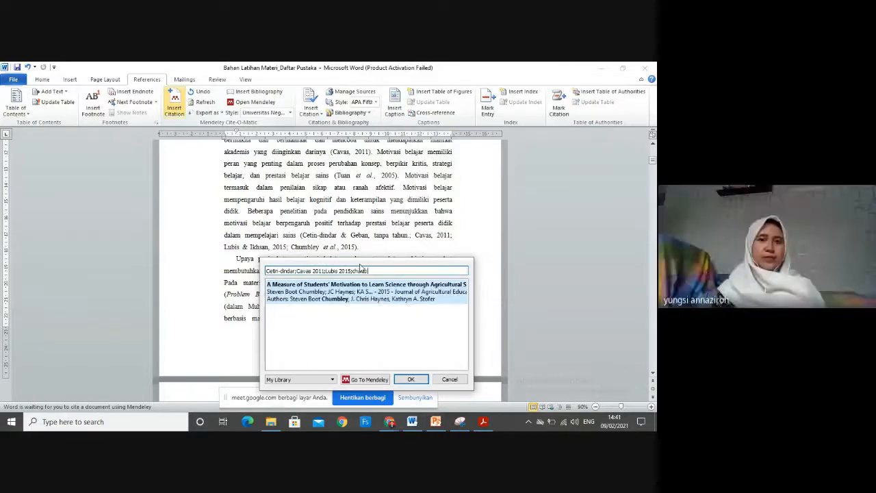
pyautogui.write('y')
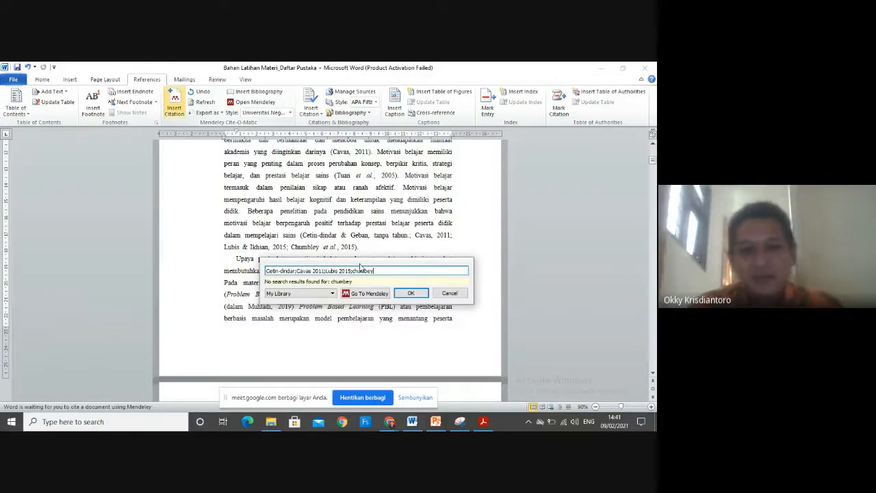
pyautogui.press('BackSpace')
pyautogui.press('BackSpace')
pyautogui.press('BackSpace')
pyautogui.press('BackSpace')
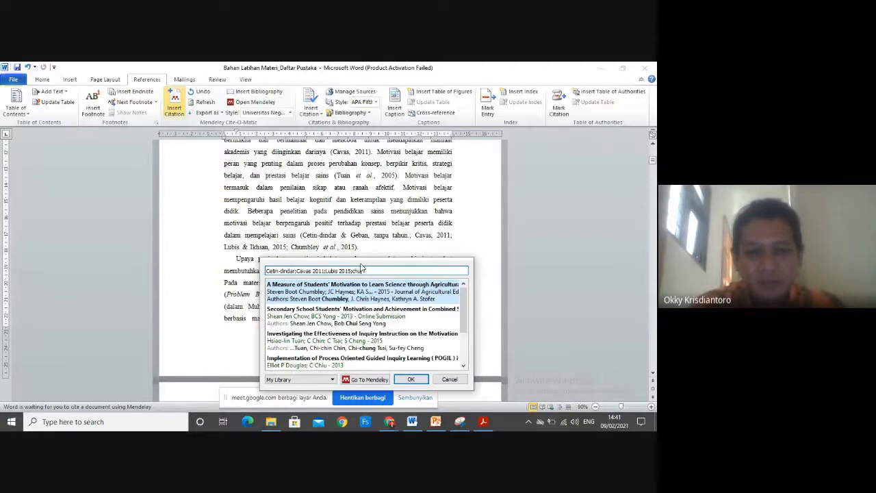
pyautogui.write('mbley')
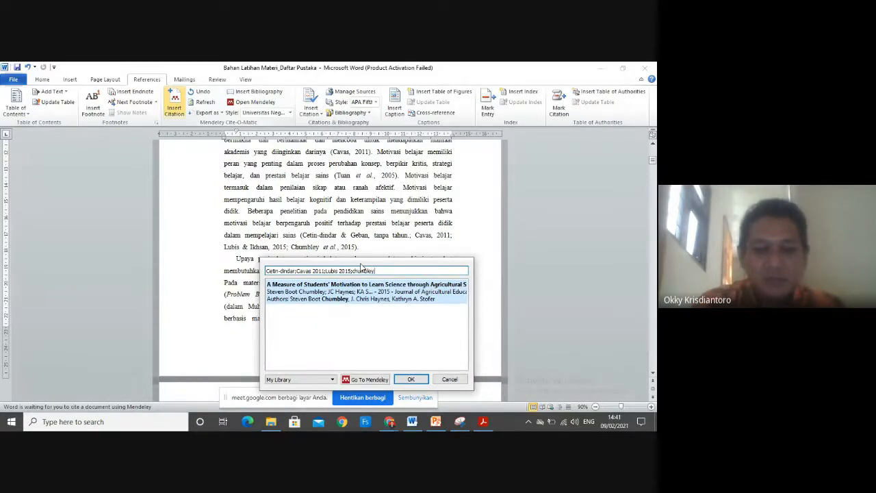
pyautogui.click(370, 294)
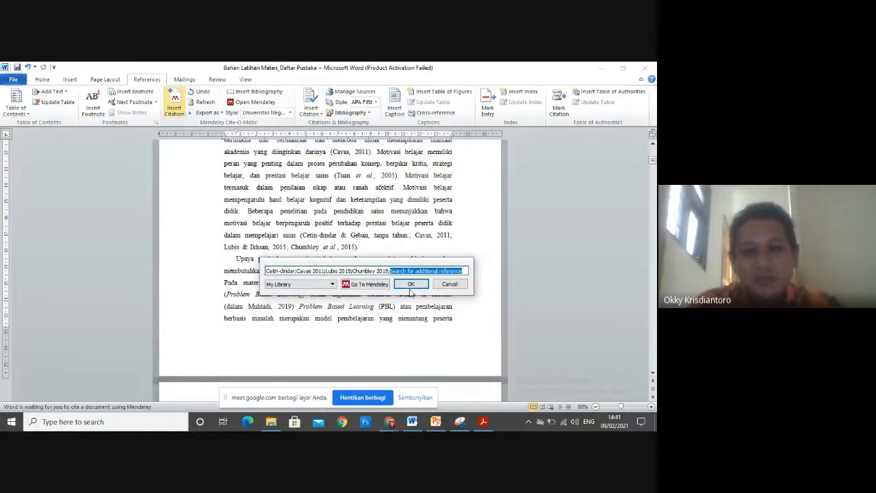
pyautogui.click(412, 284)
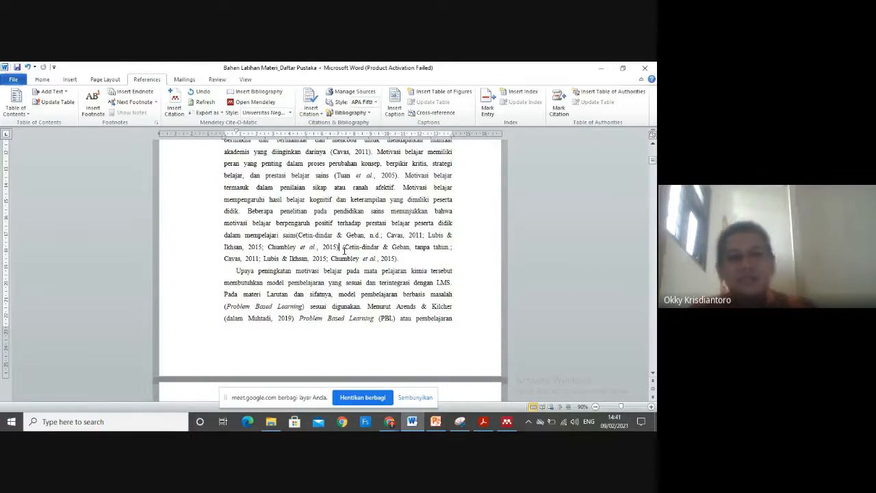
pyautogui.click(369, 397)
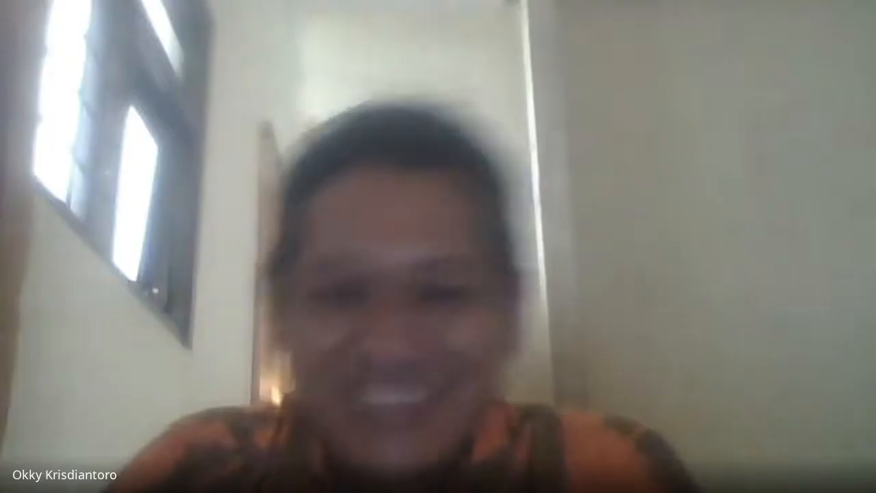